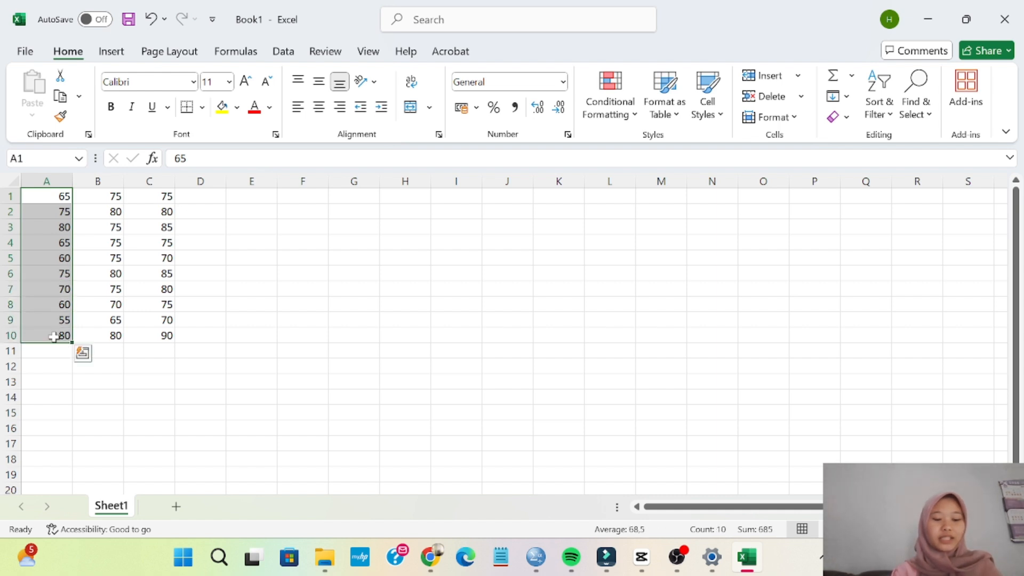
Copy the values in A1:A10 of the Excel sheet into the first variable column of the SPSS data grid, starting at row 1
key("ctrl+c")
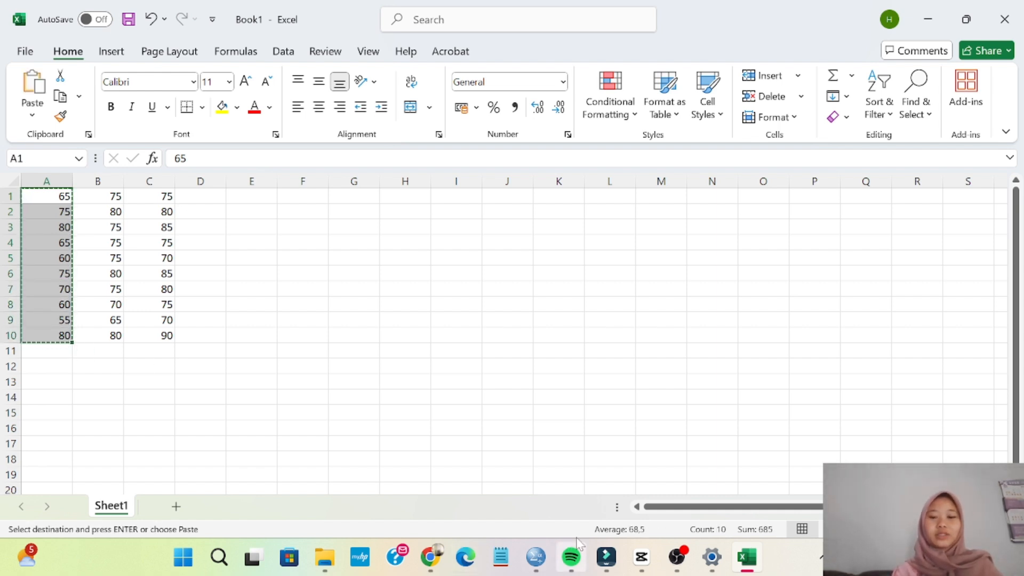
left_click(535, 557)
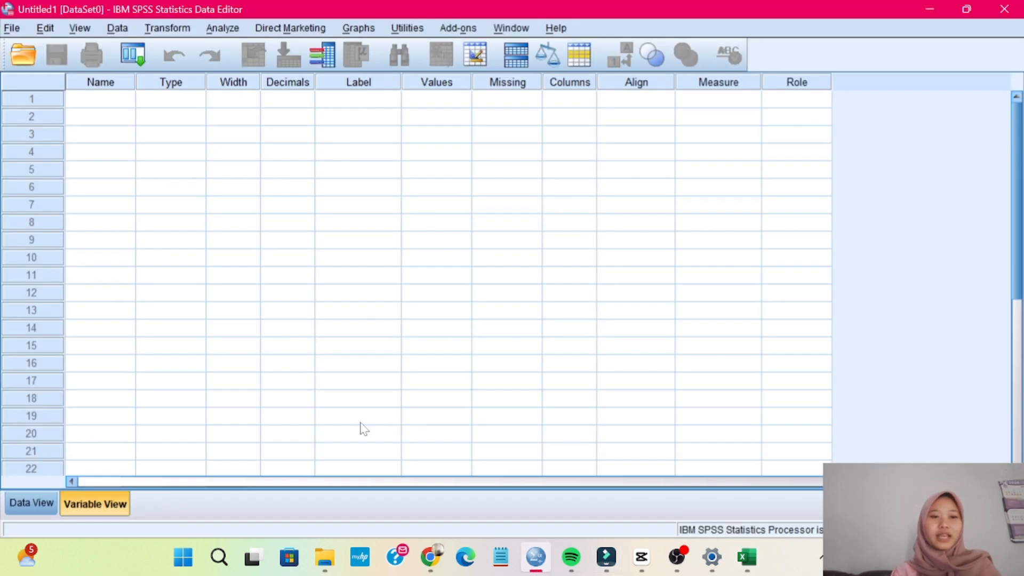
left_click(41, 510)
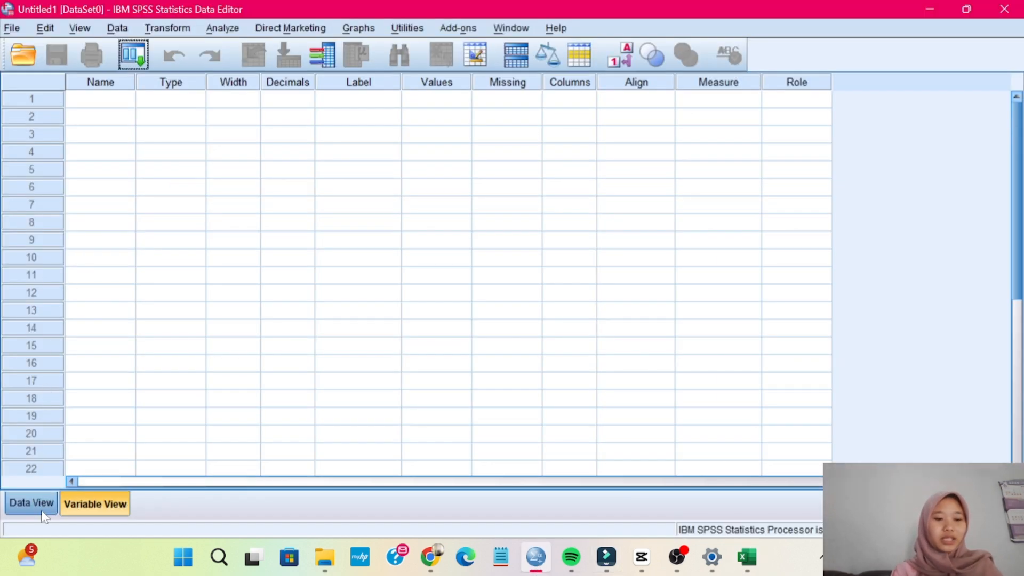
left_click(94, 121)
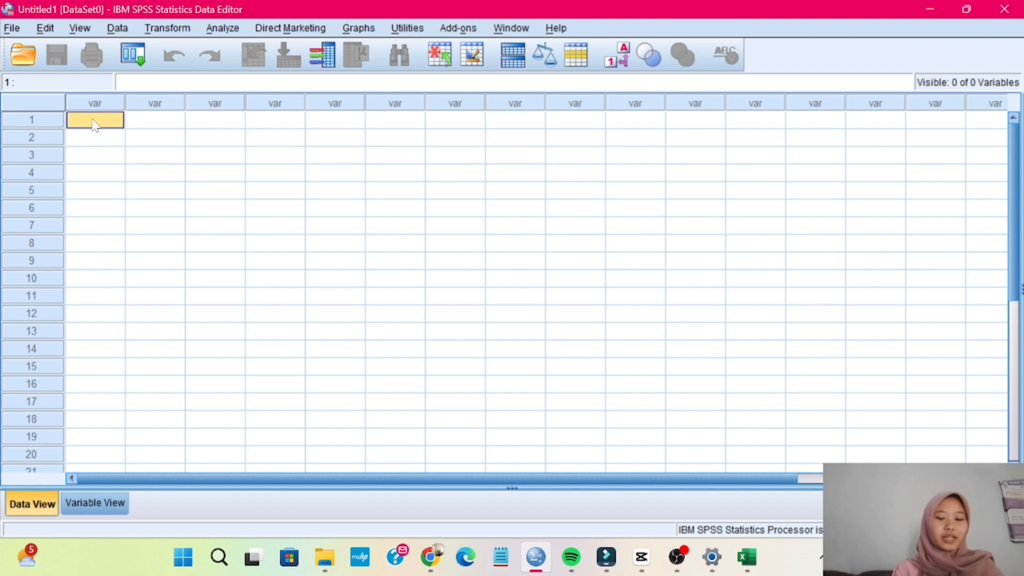
key("ctrl+v")
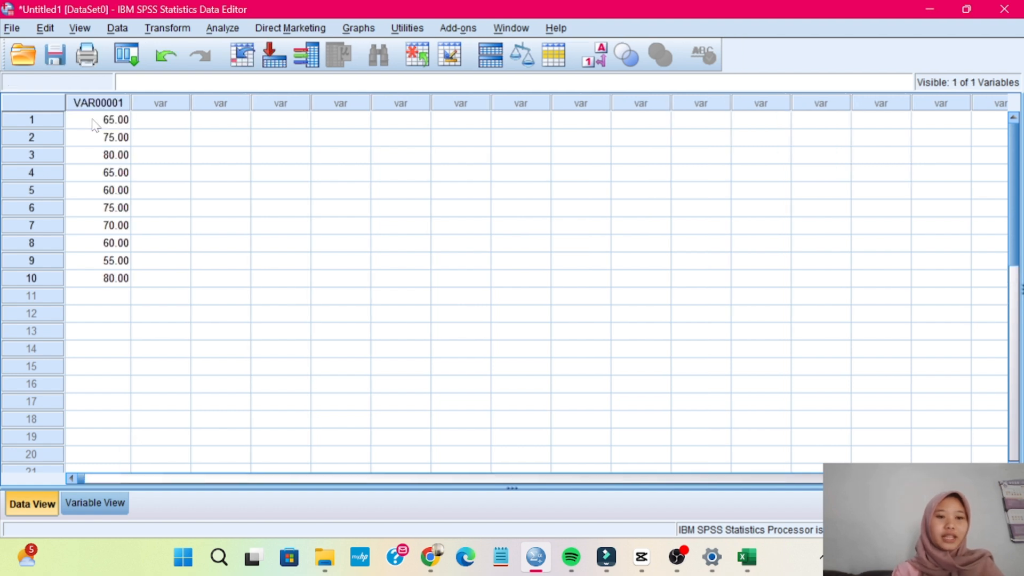
Copy the values in B1:B10 of the Excel sheet into the second variable column in SPSS, starting at row 1
left_click(173, 108)
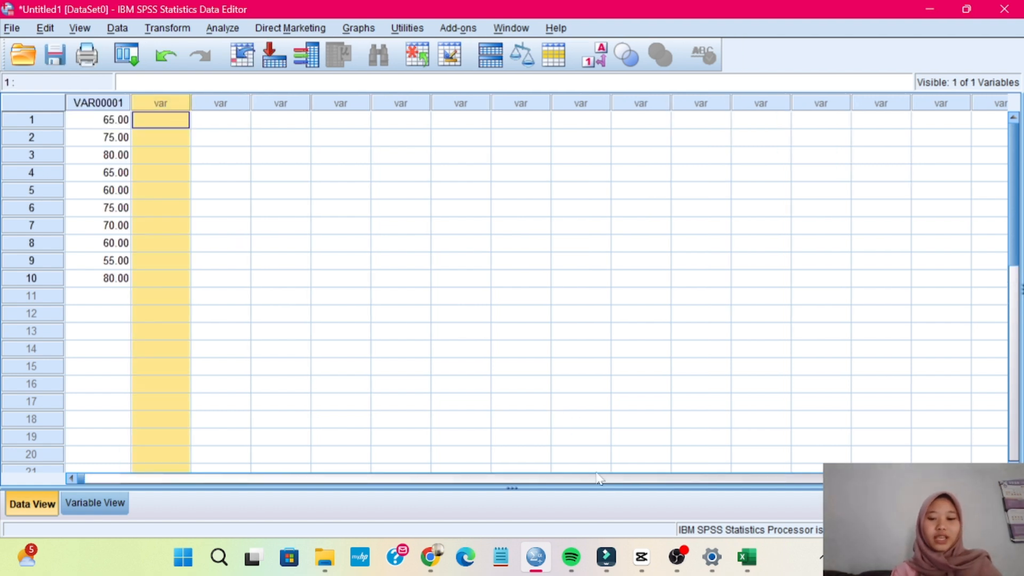
mouse_move(539, 563)
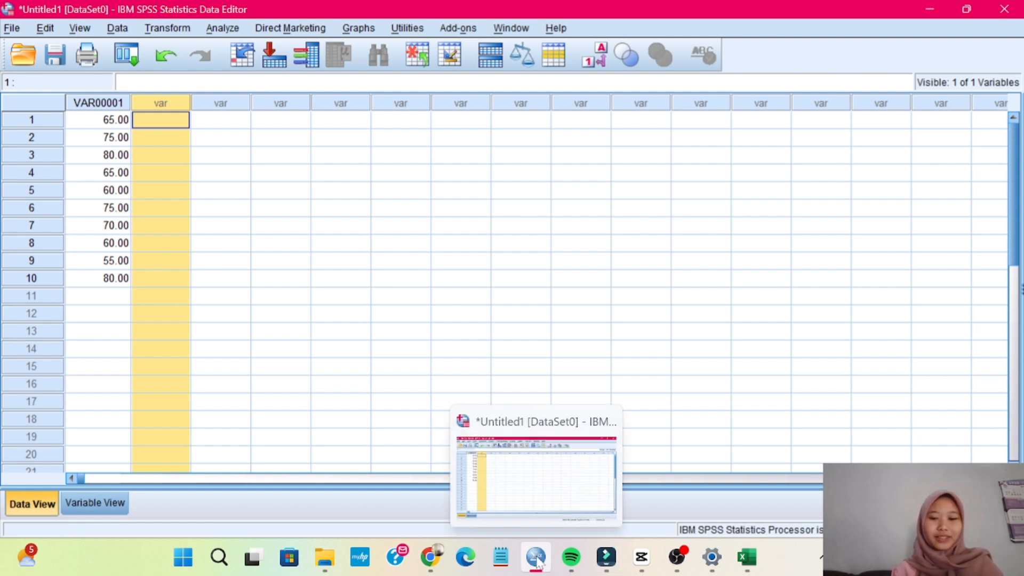
left_click(745, 560)
left_click(97, 198)
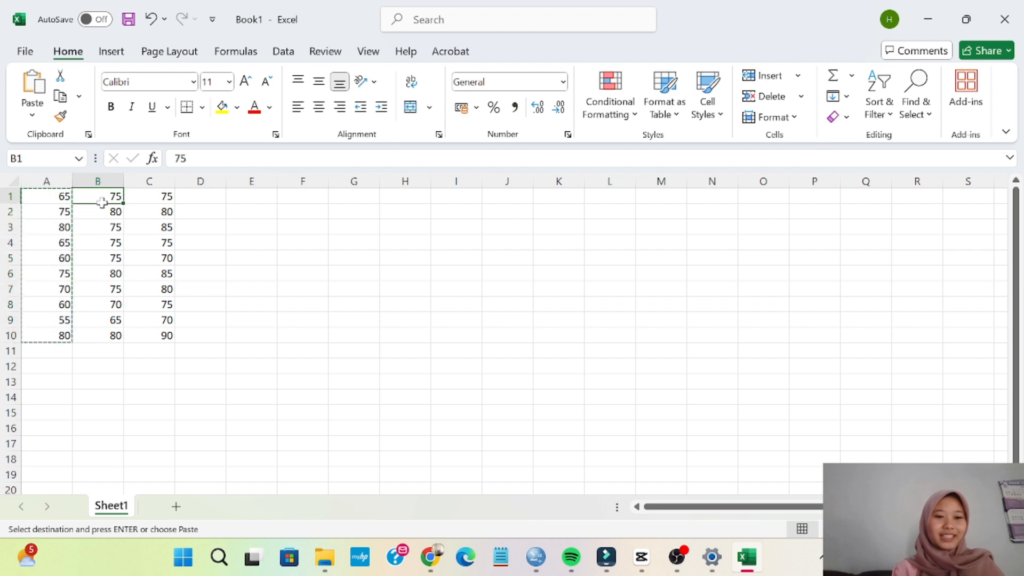
left_click_drag(97, 198, 103, 342)
key("ctrl+c")
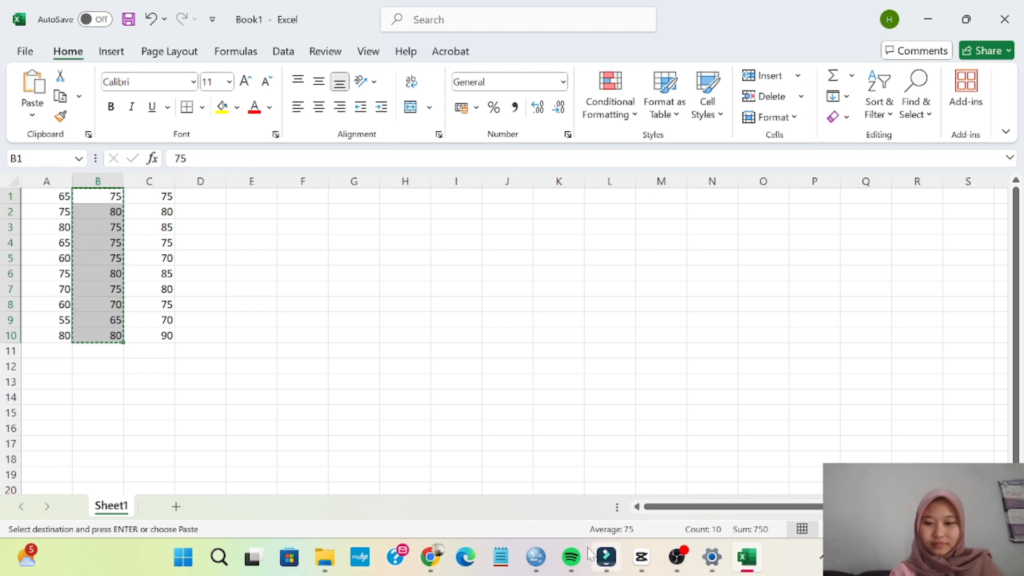
left_click(535, 557)
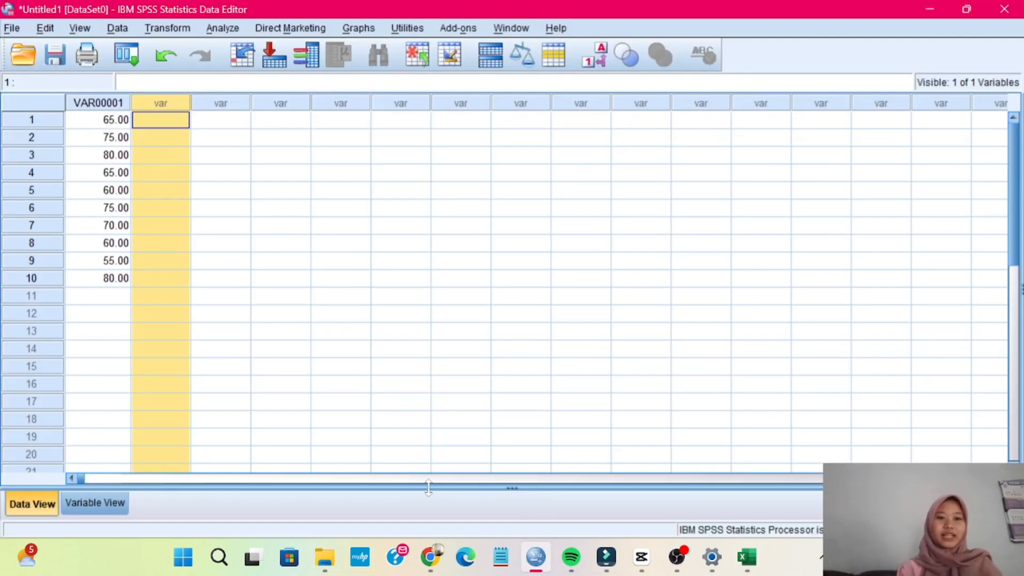
left_click(248, 365)
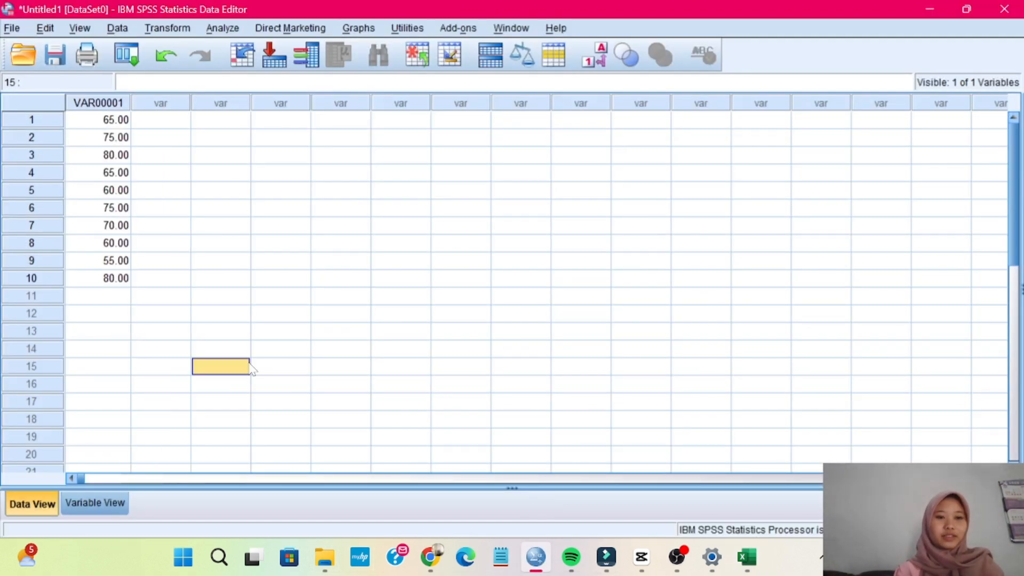
left_click(175, 119)
key("ctrl+v")
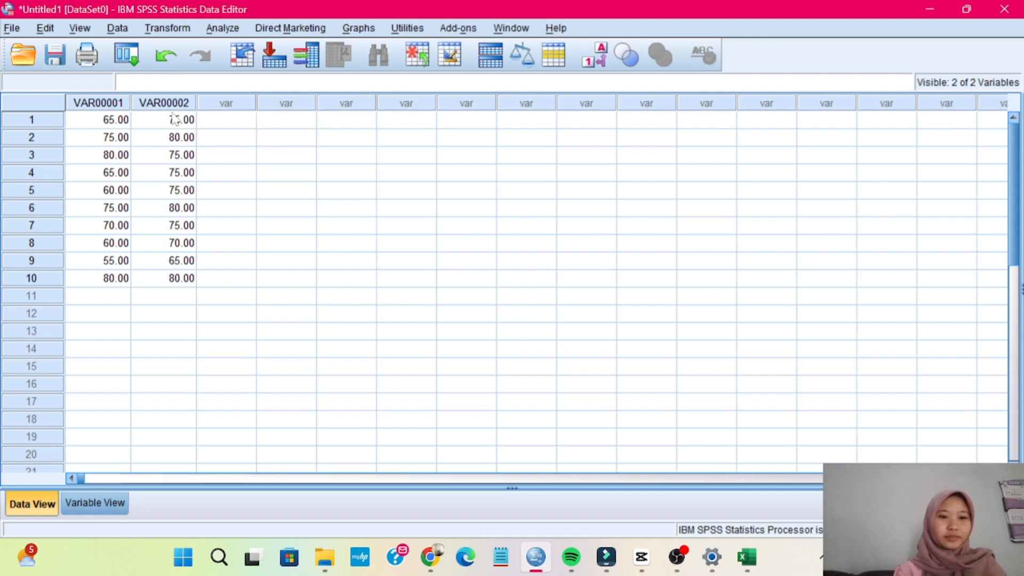
Copy the values in C1:C10 of the Excel sheet into the third variable column in SPSS, starting at row 1
left_click(217, 122)
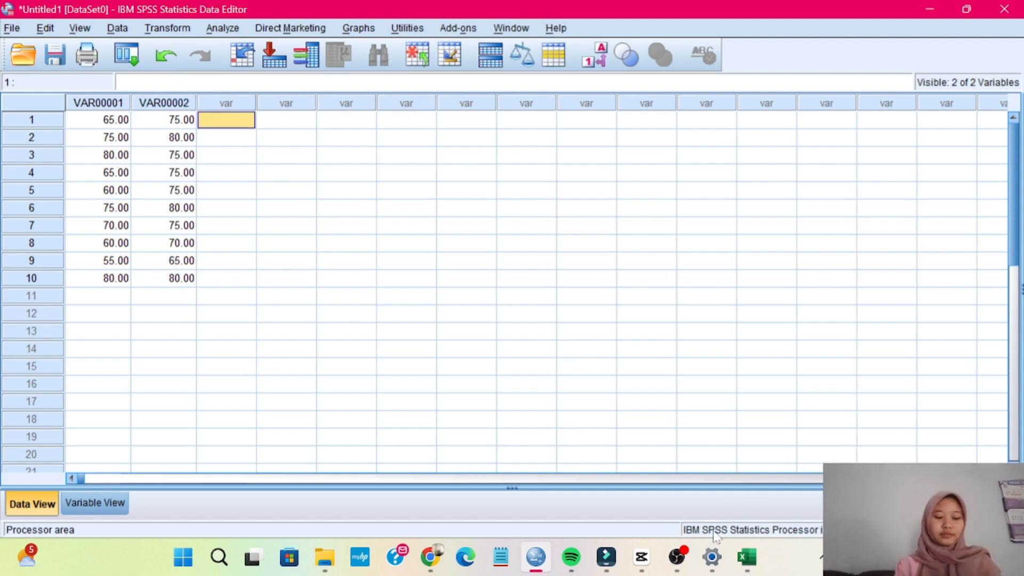
left_click(747, 557)
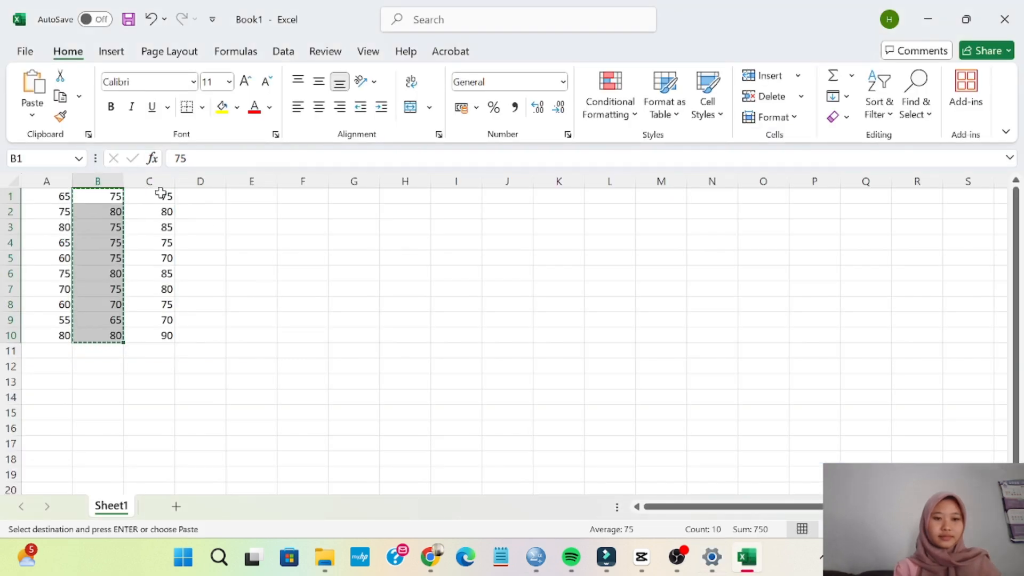
left_click_drag(143, 196, 167, 334)
key("ctrl+c")
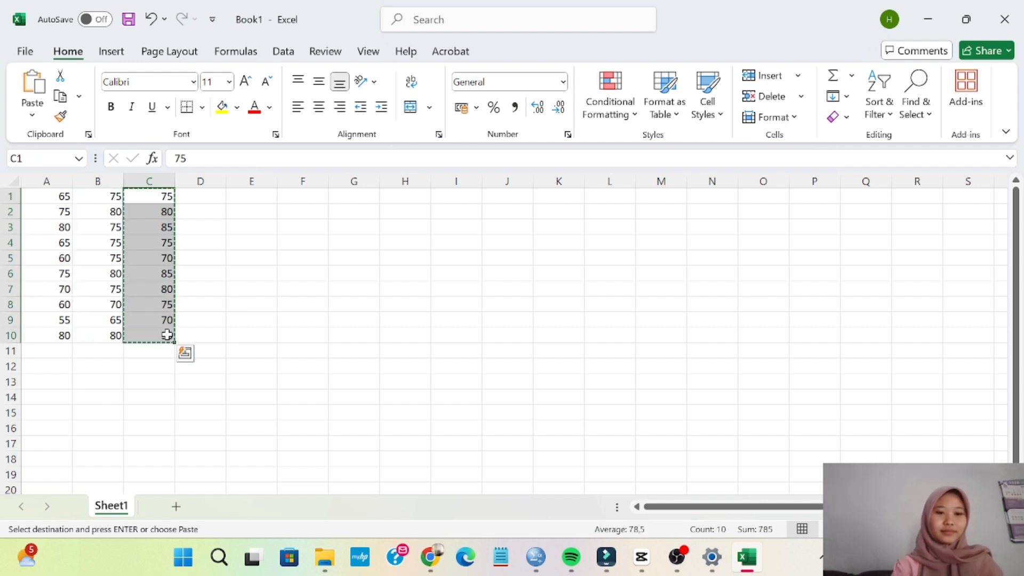
left_click(533, 564)
key("ctrl+v")
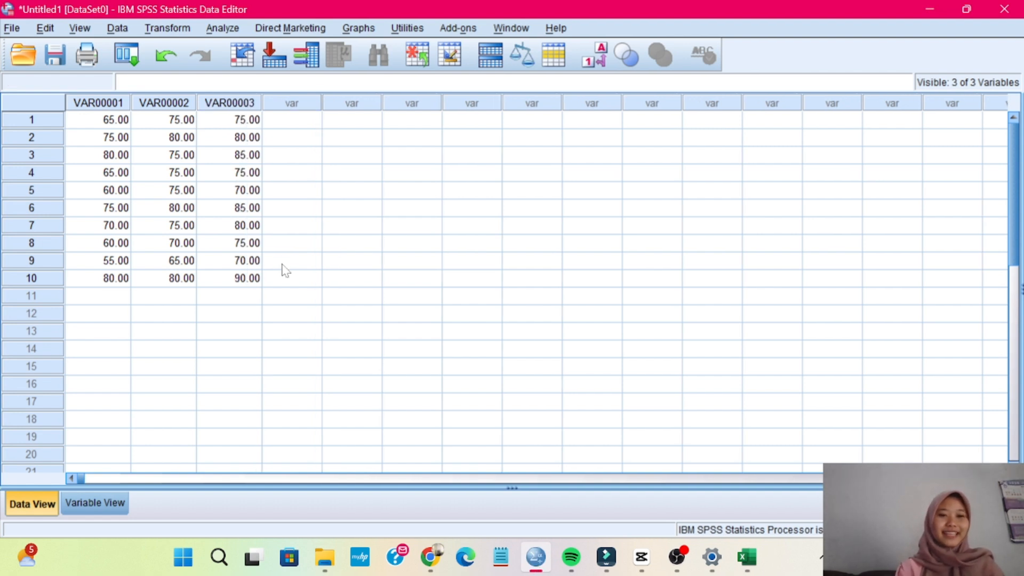
Rename the three variables in their definitions as X1, X2 and Y, in that order
left_click(95, 503)
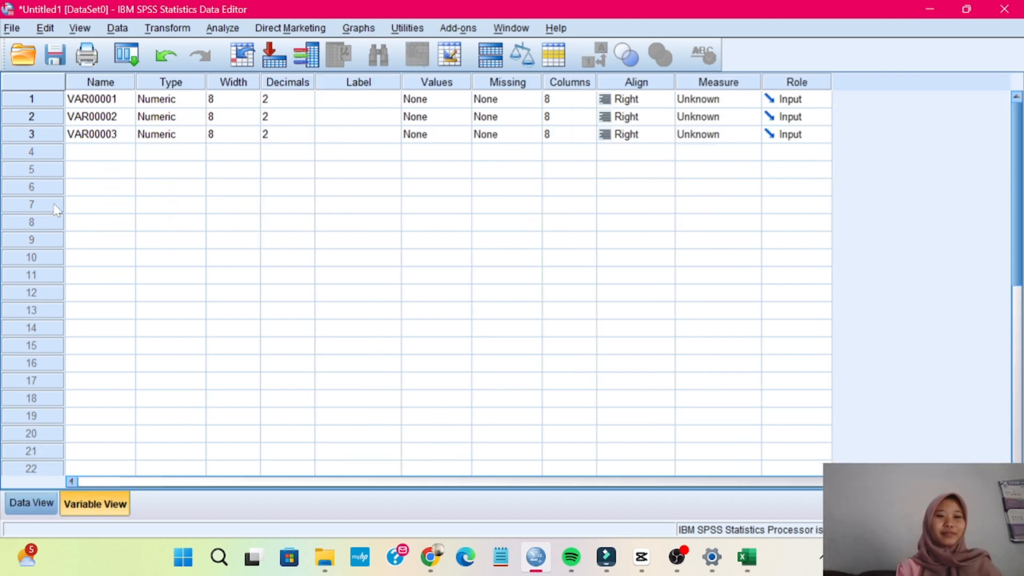
left_click(106, 100)
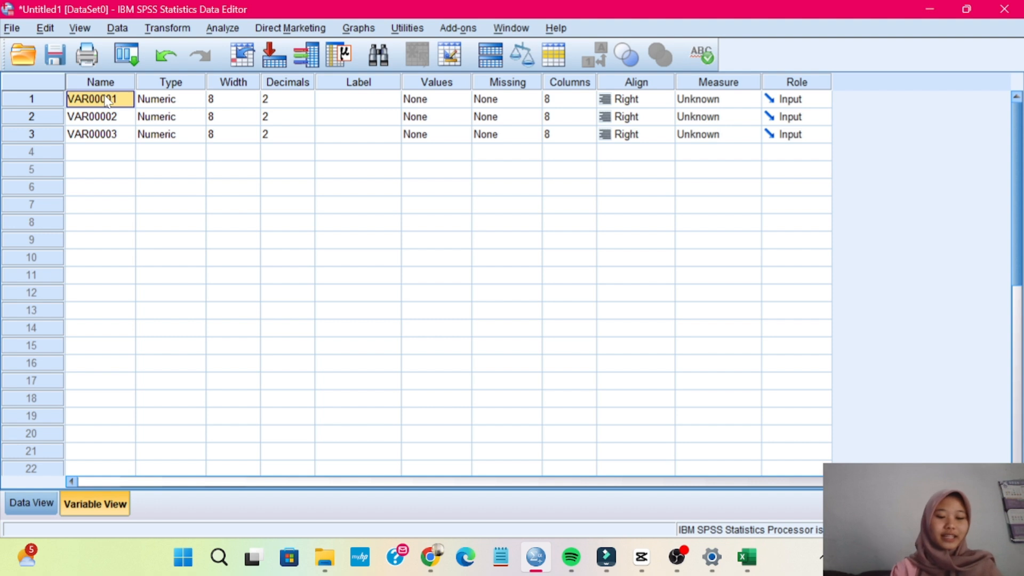
type("X1")
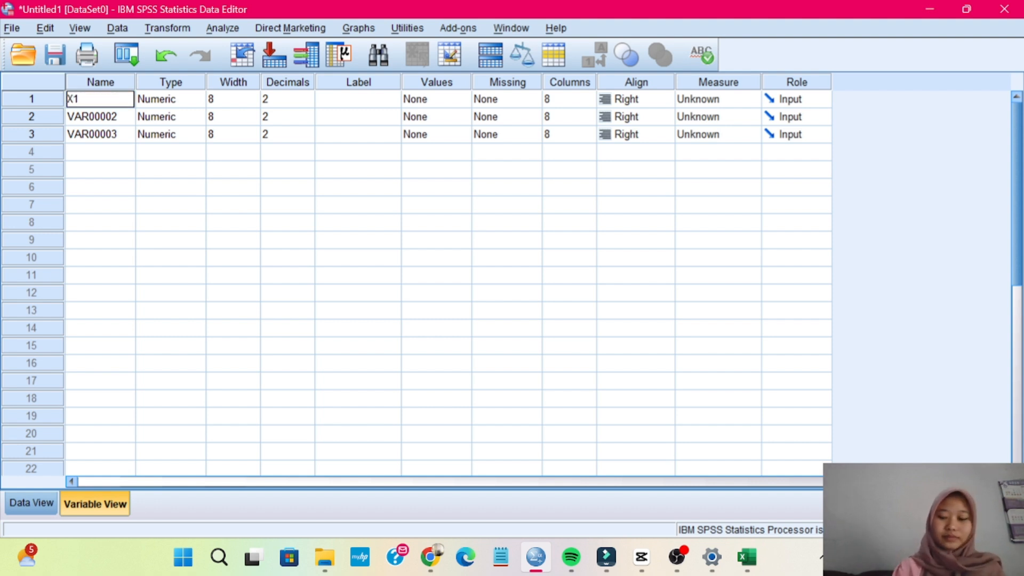
key("Return")
type("X2")
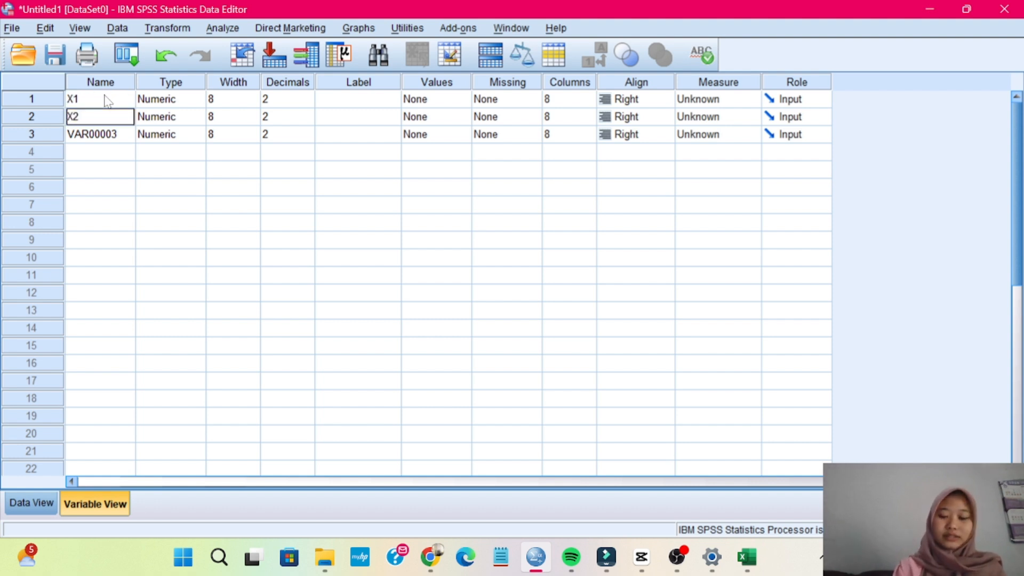
key("Return")
type("Y")
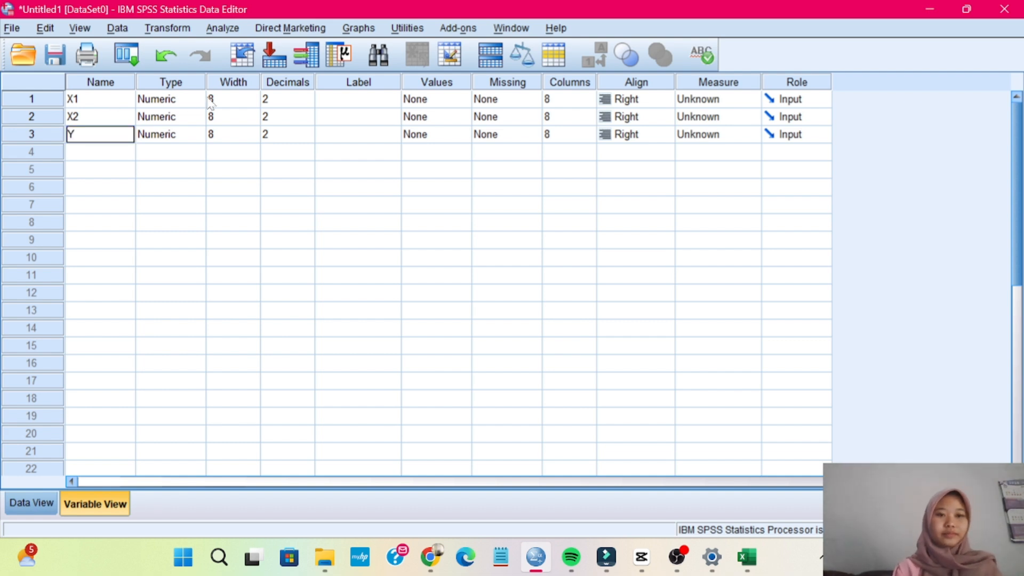
Set the number of decimals to 0 for the variables X1, X2 and Y
left_click(302, 99)
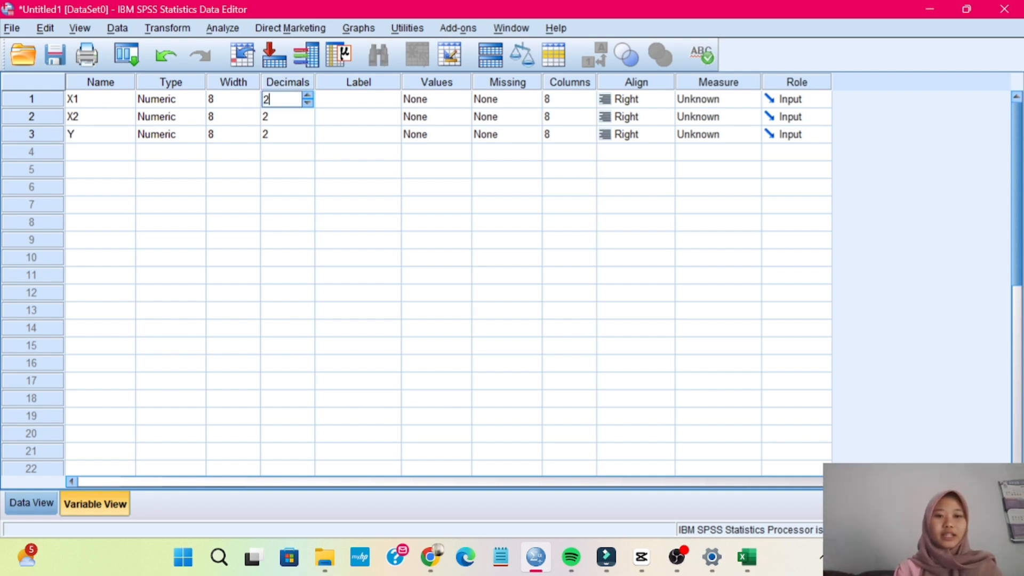
type("0")
key("Return")
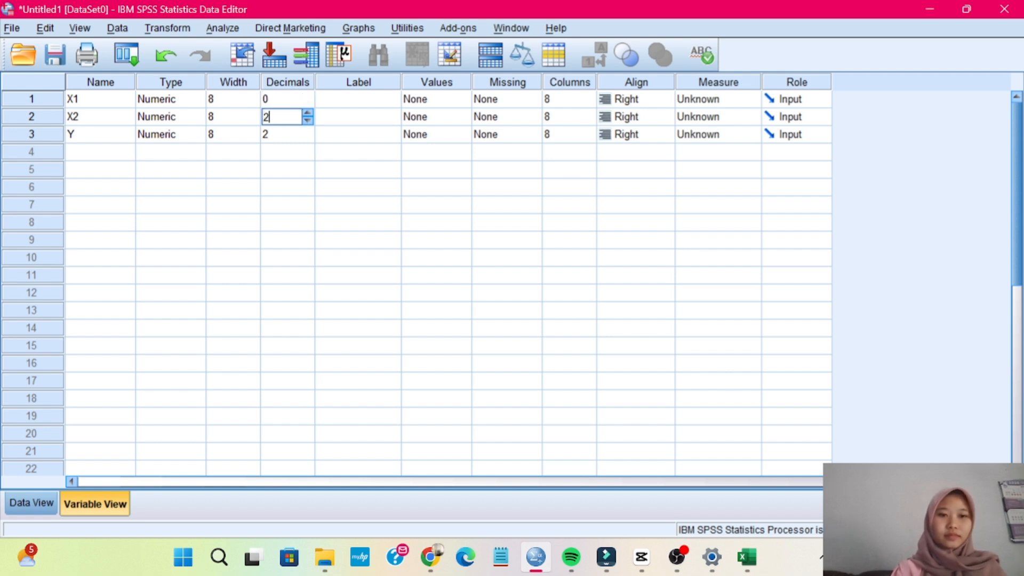
key("Return")
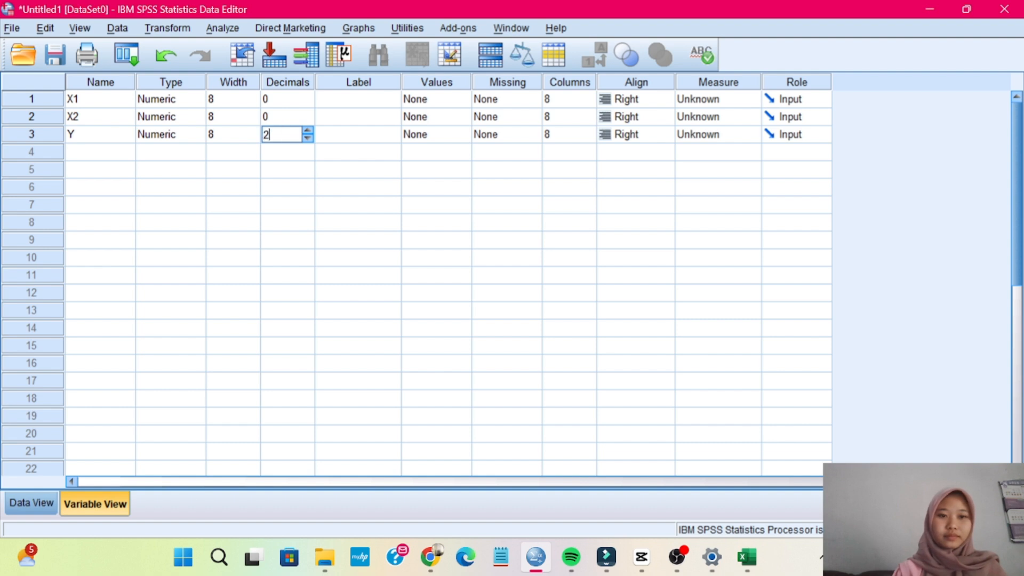
type("0")
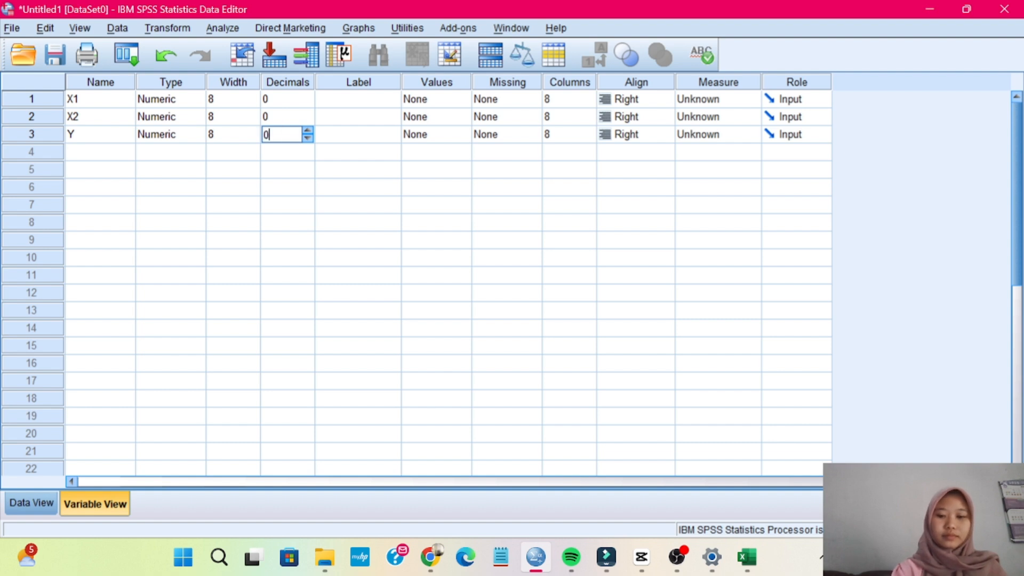
Label the variables: Promosi for X1, Kecerdasan for X2 and Vol Penjualan for Y
left_click(382, 102)
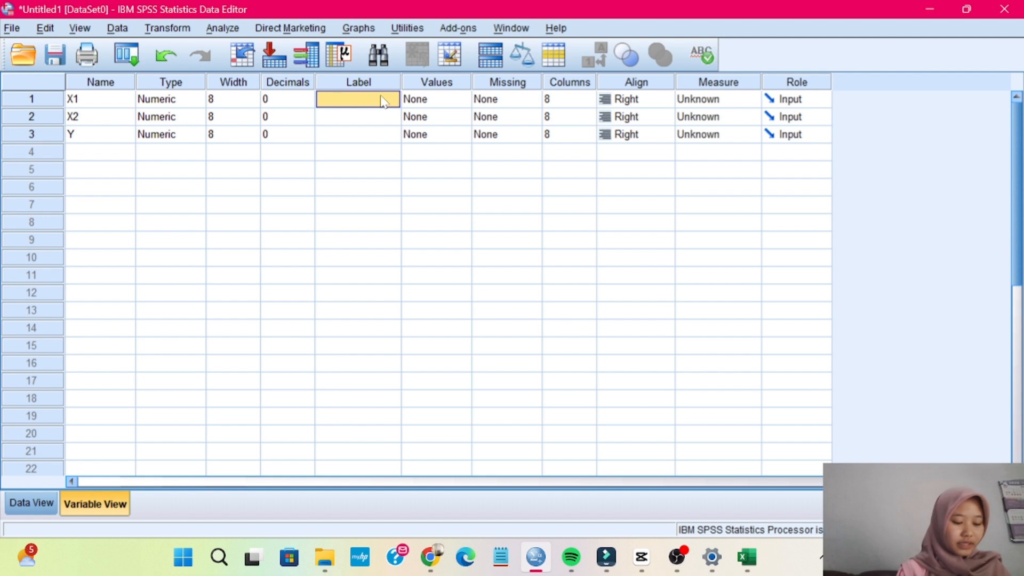
type("Promosi")
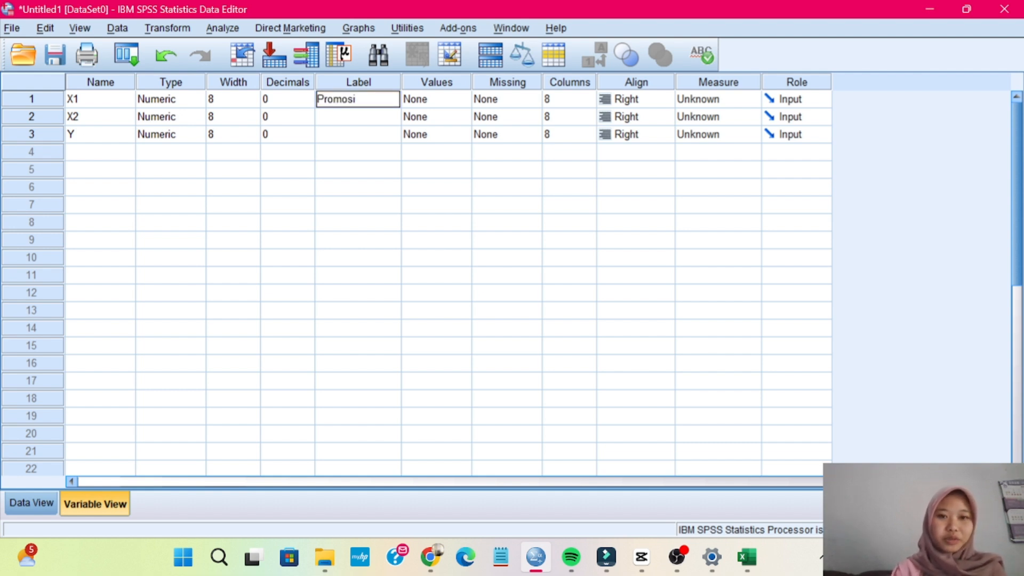
left_click(380, 121)
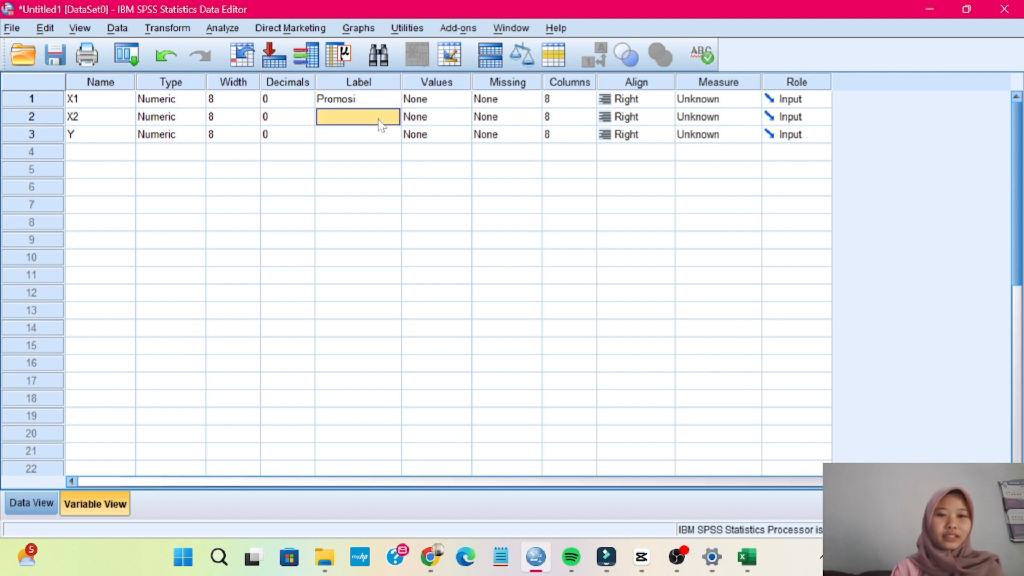
key("Caps_Lock")
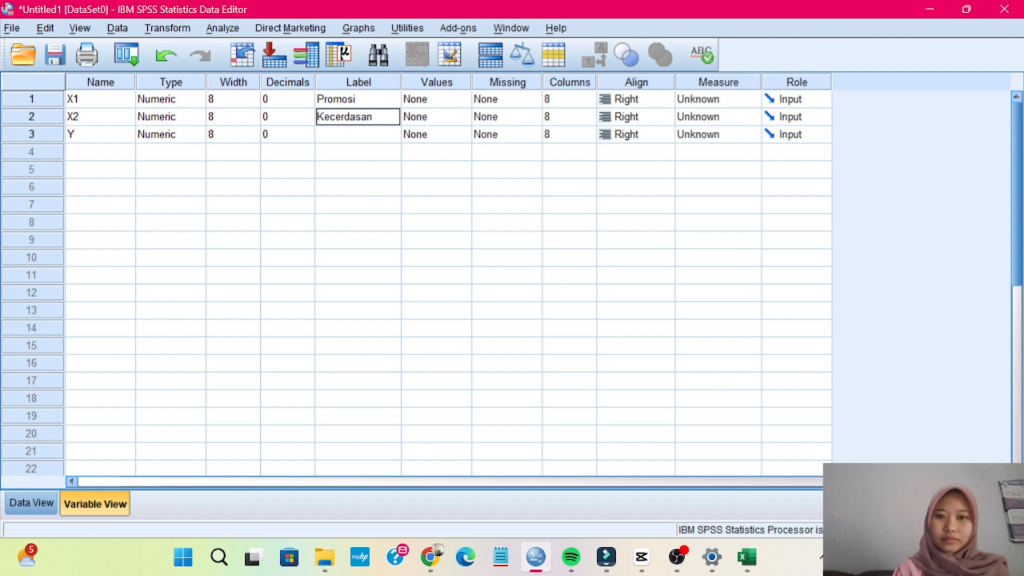
key("Return")
key("Caps_Lock")
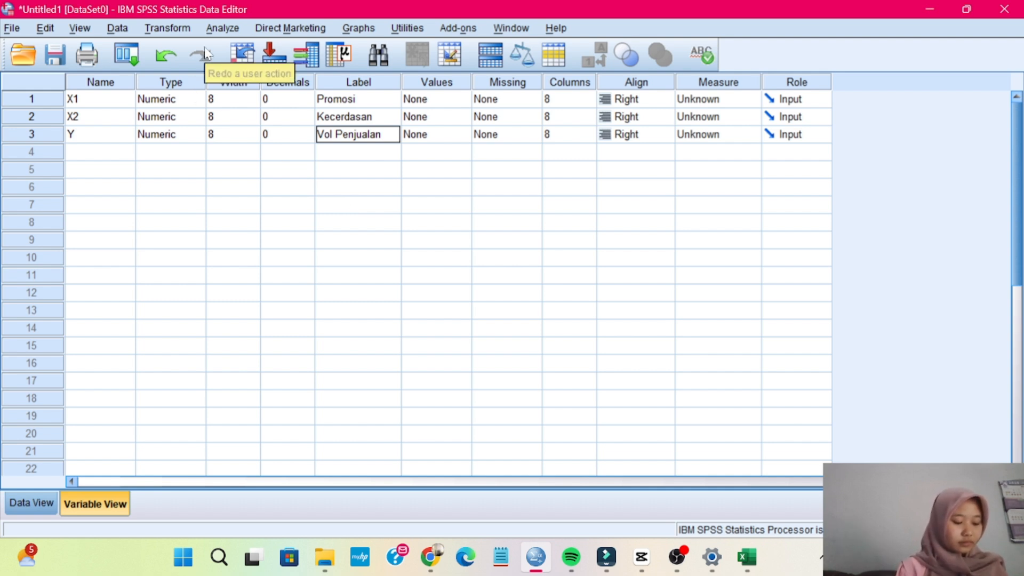
Start a linear regression analysis and assign Promosi [X1] and Kecerdasan [X2] as its independent variables
left_click(222, 31)
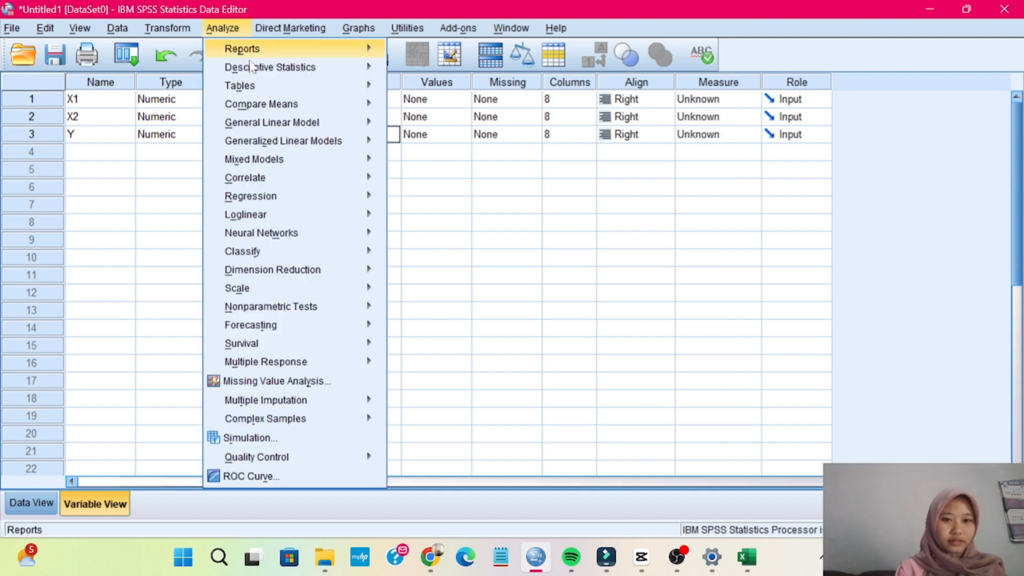
mouse_move(284, 195)
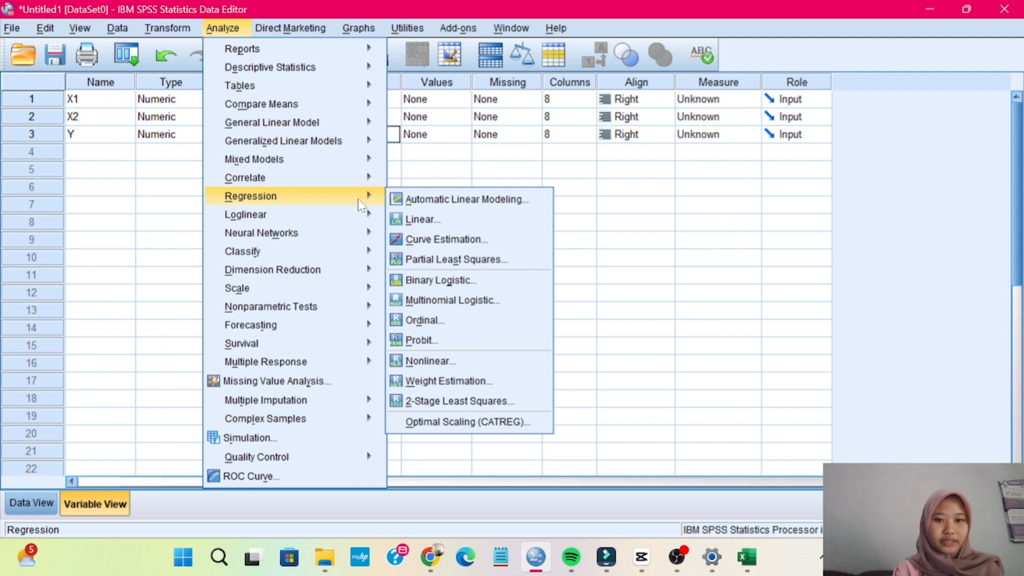
left_click(433, 224)
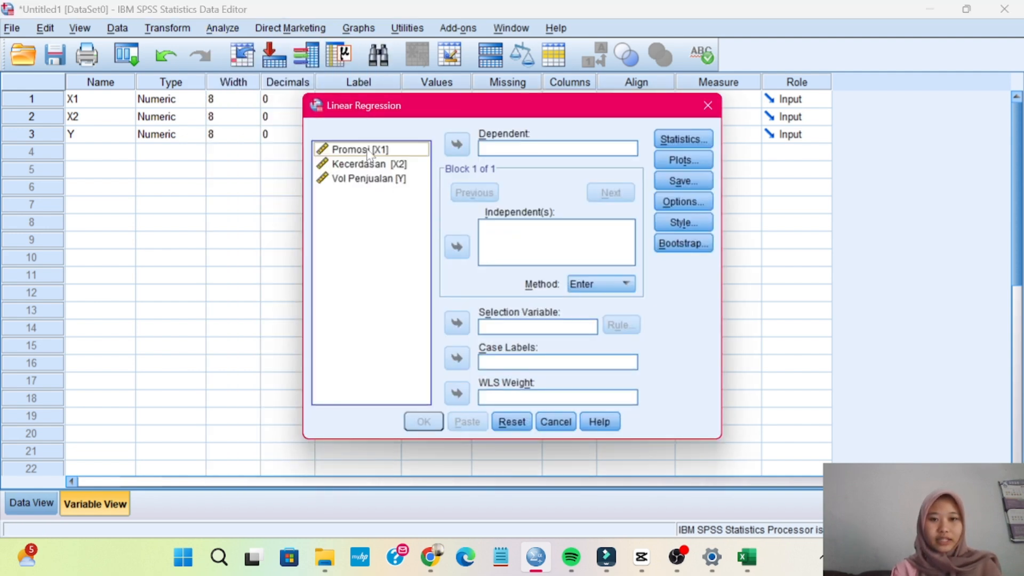
left_click_drag(368, 152, 504, 230)
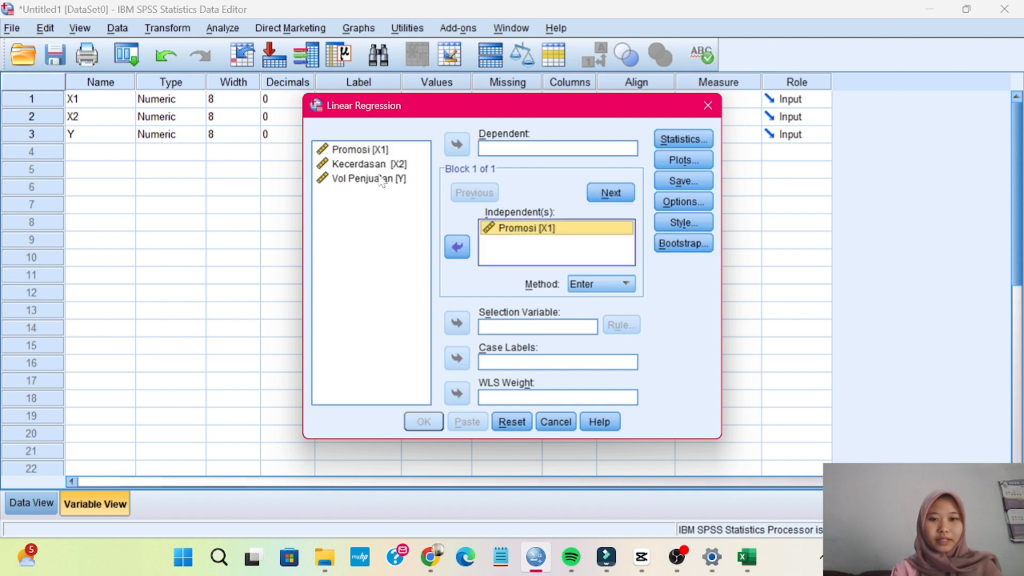
left_click_drag(373, 164, 486, 250)
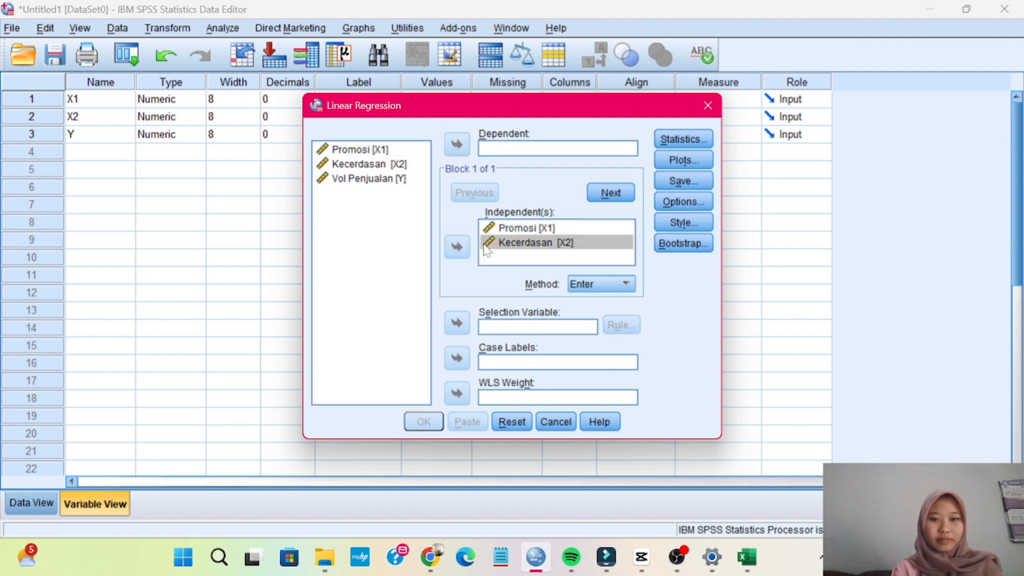
Assign Vol Penjualan [Y] as the dependent variable and run the regression with unstandardized residuals saved
left_click_drag(384, 181, 507, 149)
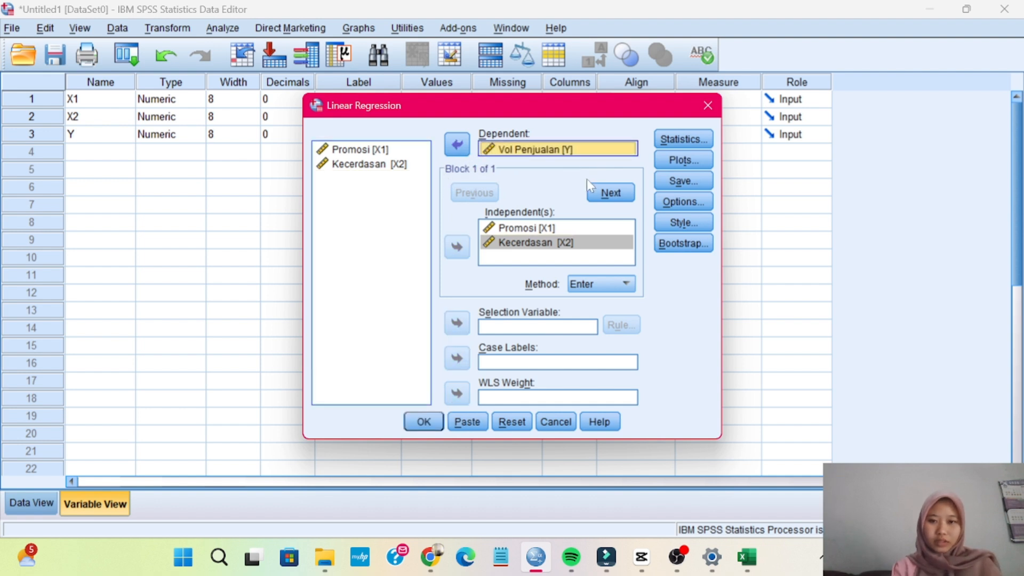
left_click(692, 174)
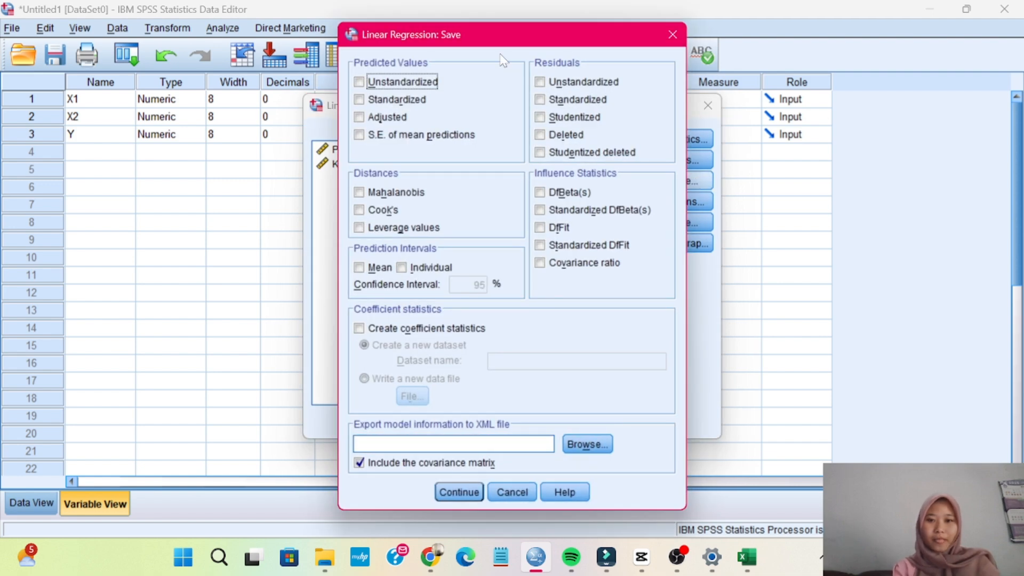
left_click(540, 82)
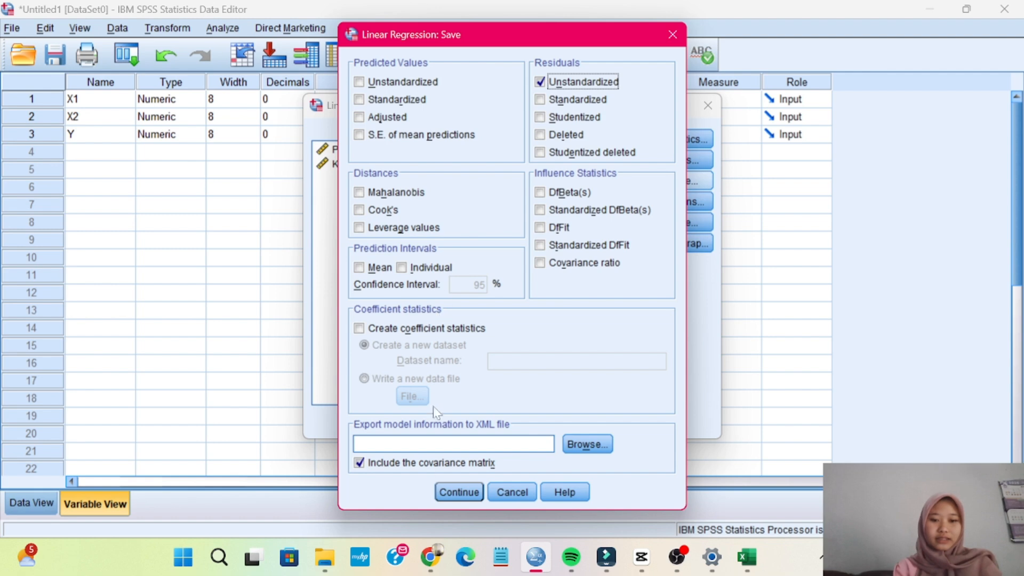
left_click(441, 496)
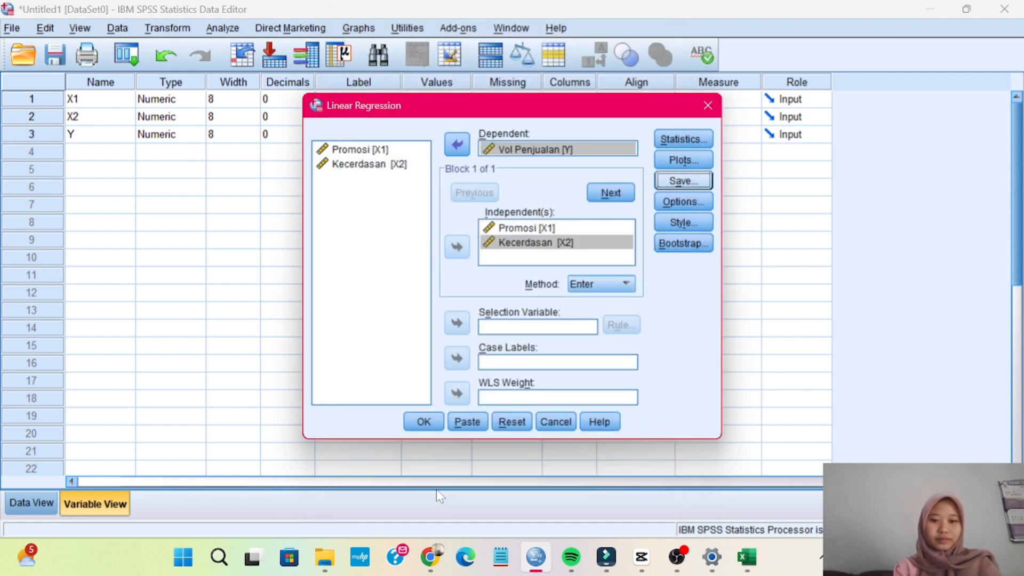
left_click(423, 422)
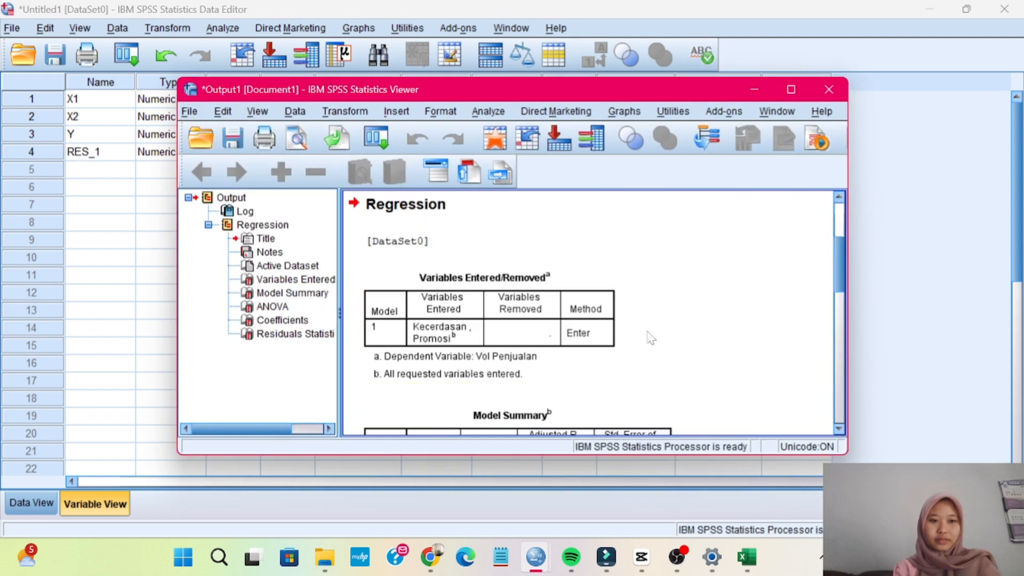
Return to the data values and examine the saved RES_1 residuals for the ten cases
left_click(756, 92)
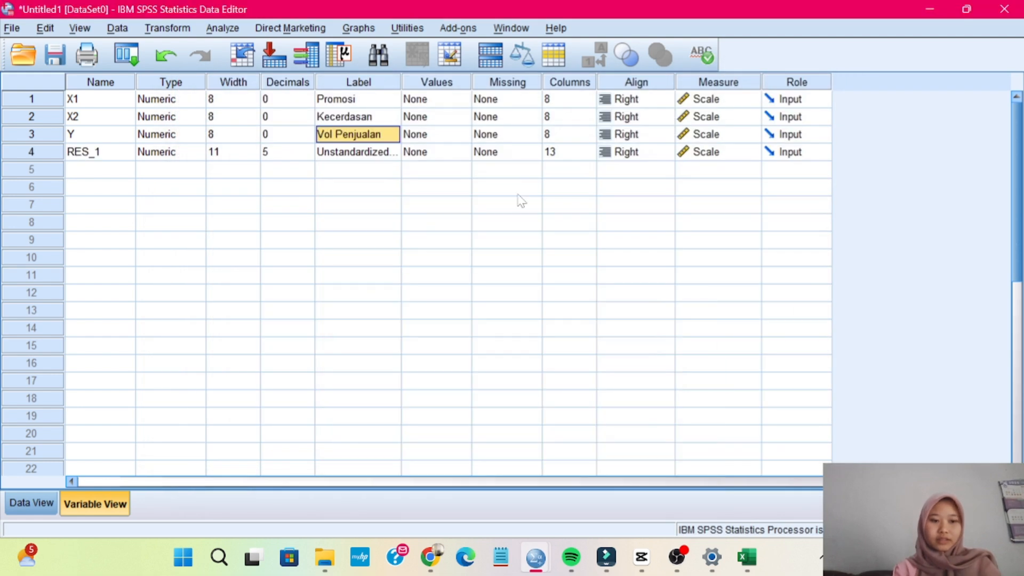
left_click(39, 503)
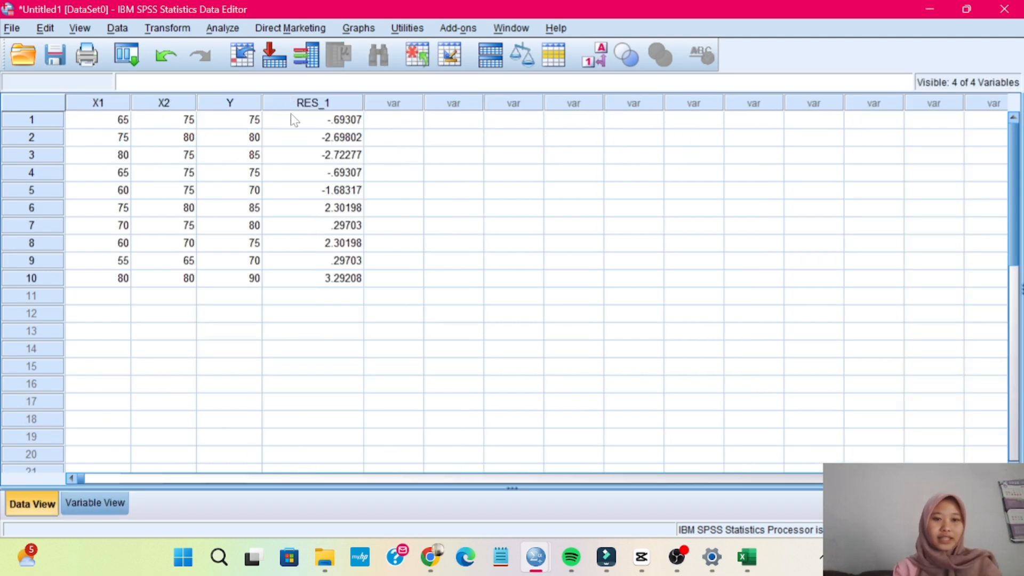
left_click_drag(293, 120, 327, 286)
left_click(340, 313)
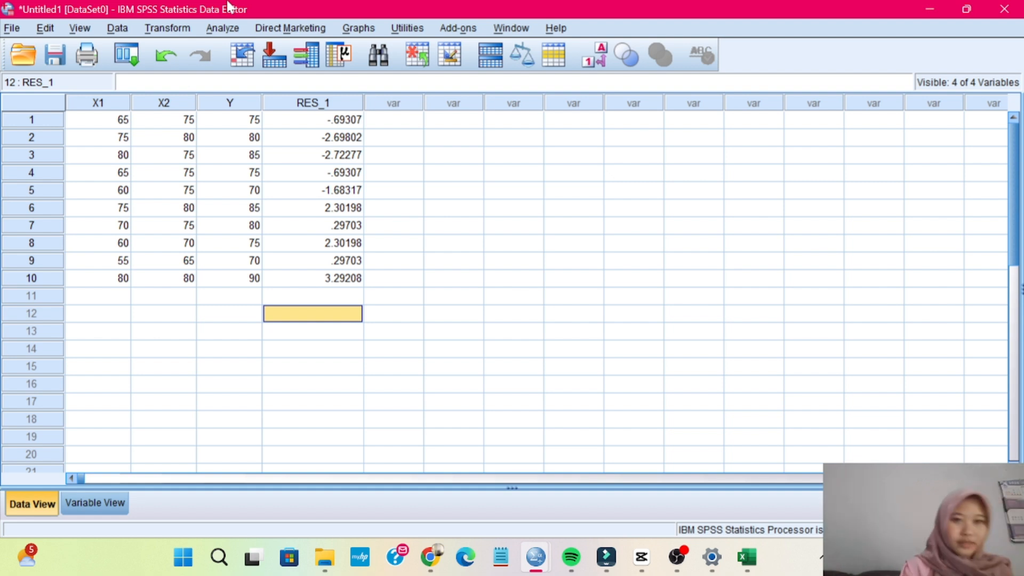
Run a legacy one-sample Kolmogorov-Smirnov test on the unstandardized residual against the Normal distribution
left_click(233, 29)
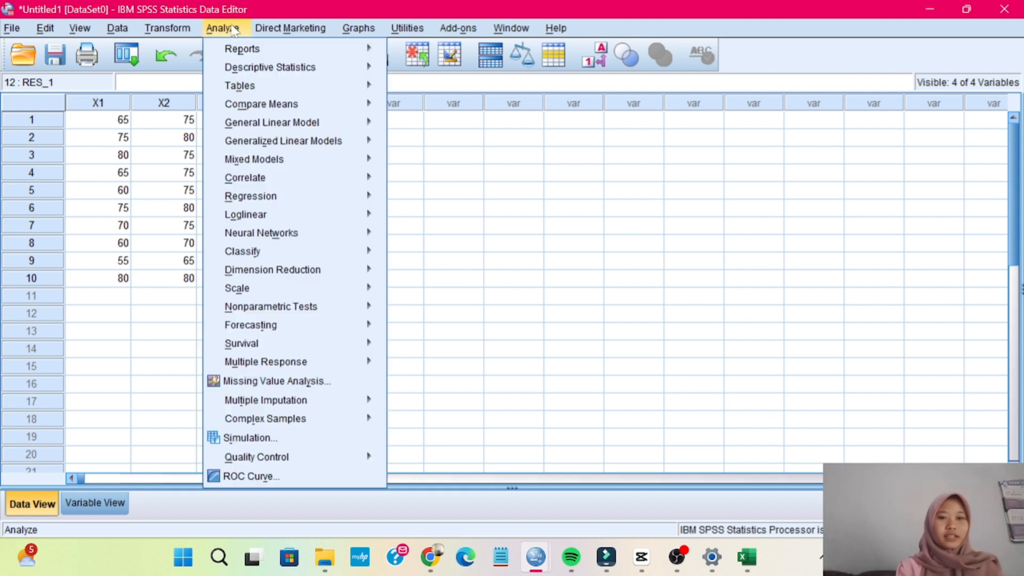
mouse_move(270, 183)
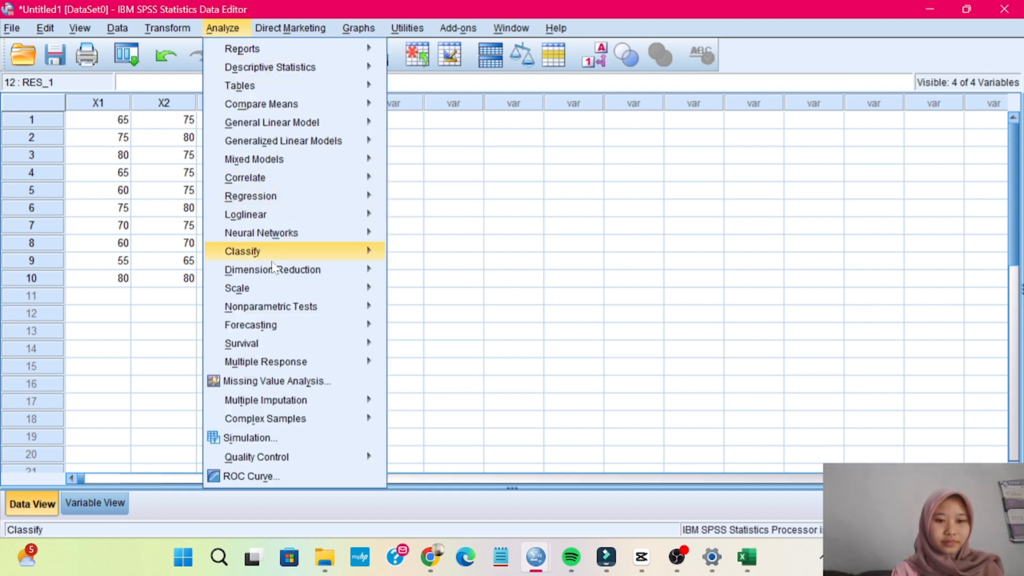
mouse_move(295, 309)
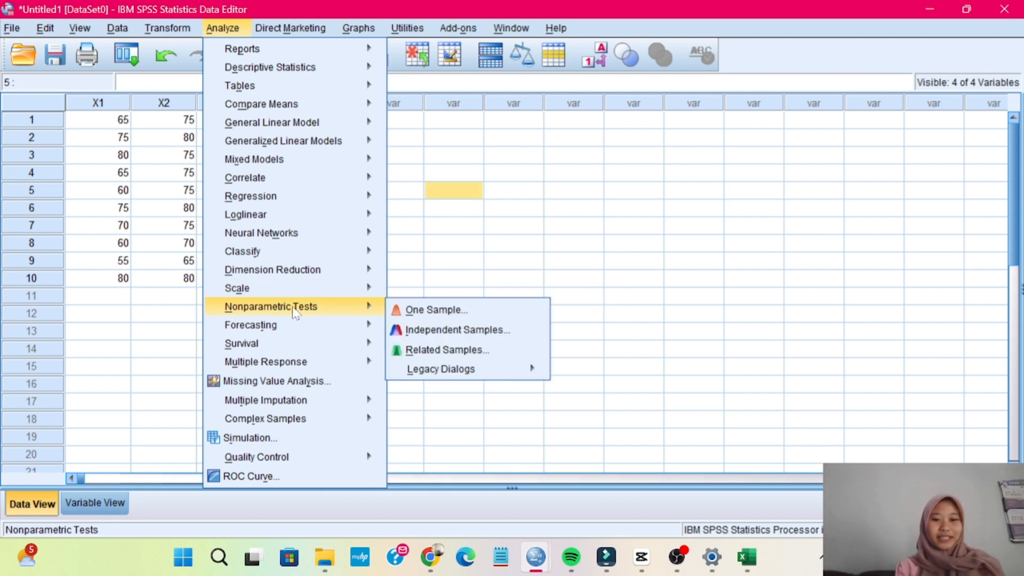
mouse_move(436, 373)
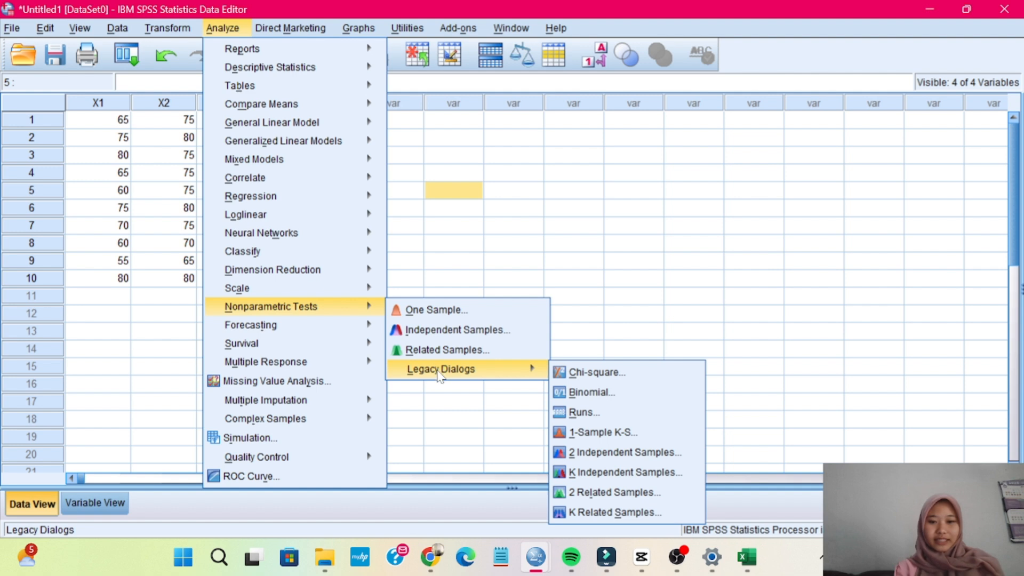
left_click(603, 432)
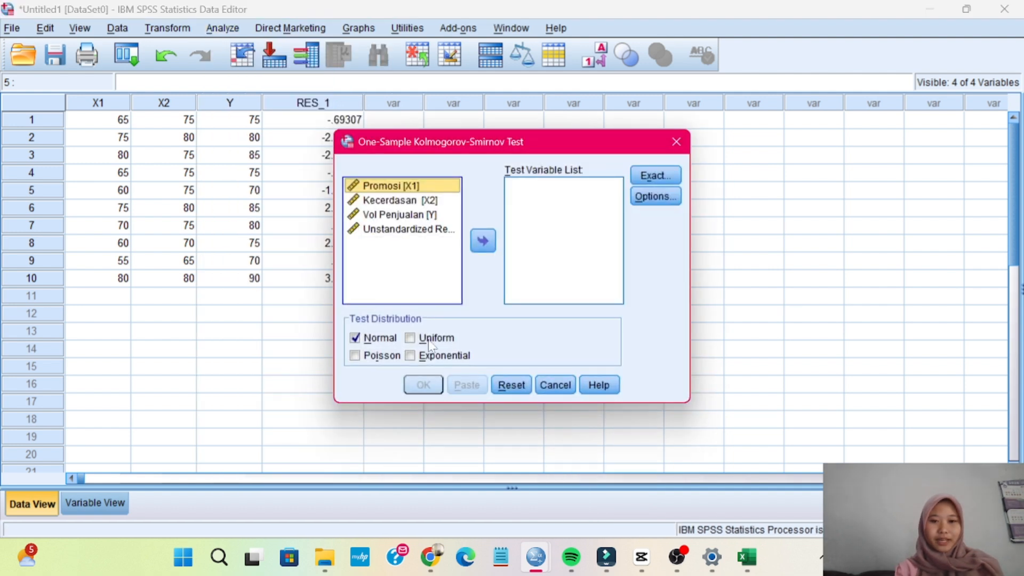
left_click_drag(397, 230, 522, 194)
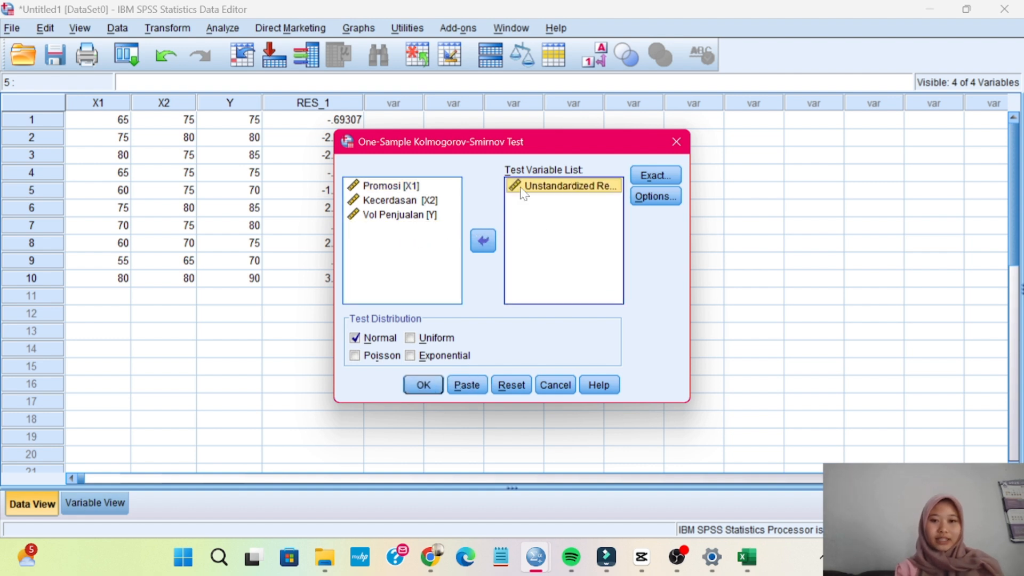
left_click(355, 339)
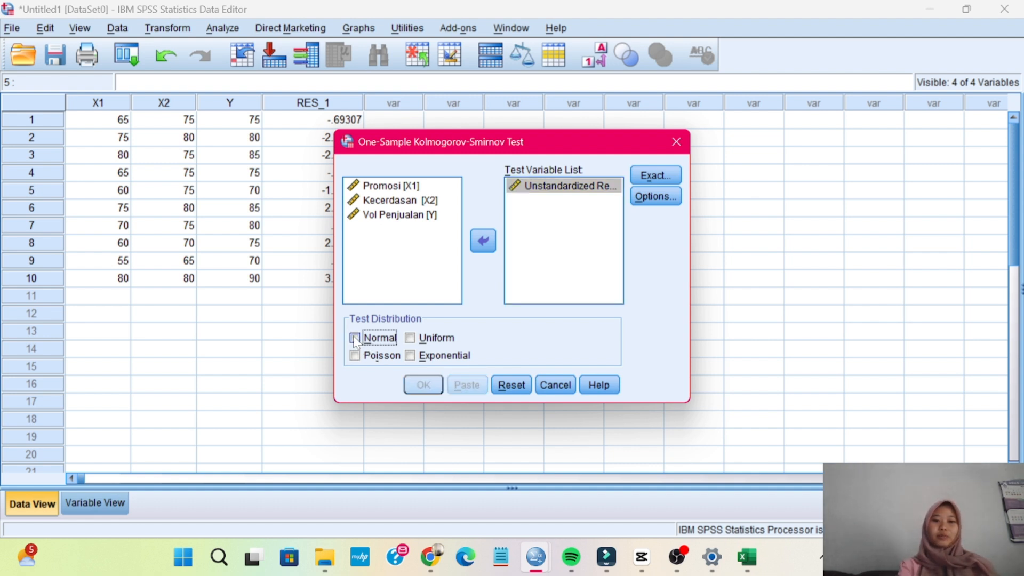
left_click(355, 339)
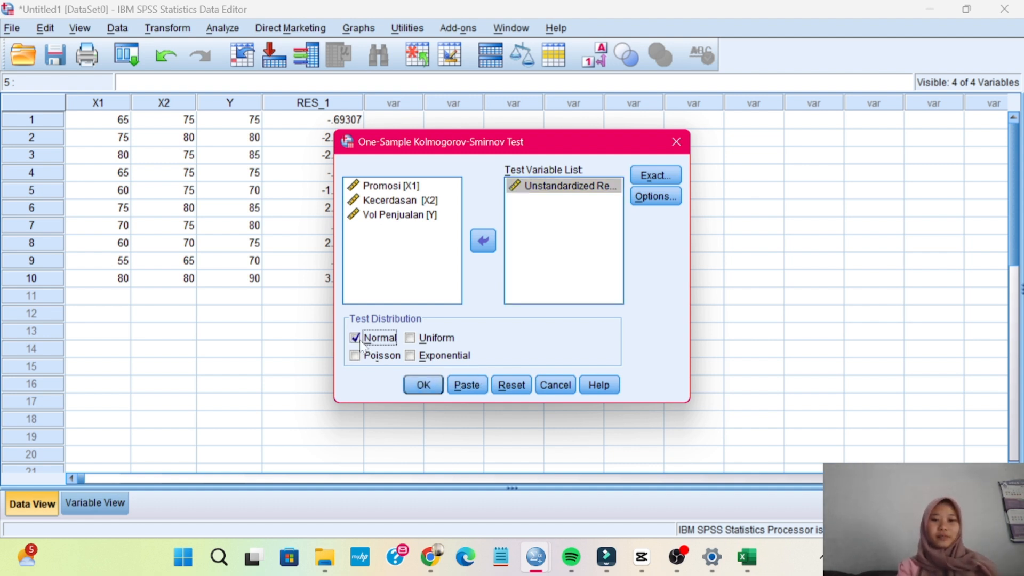
left_click(423, 384)
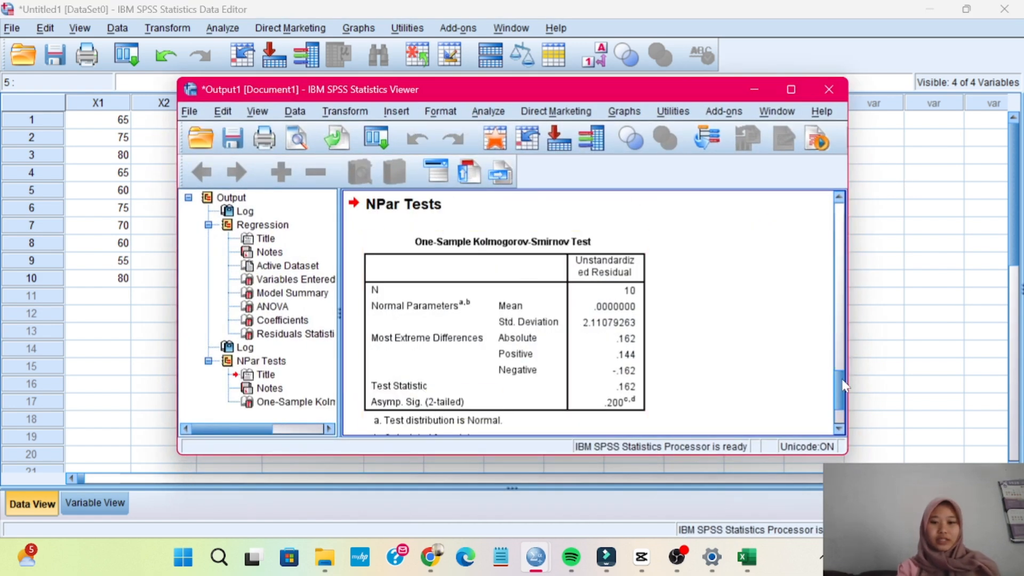
Maximize the output window and examine the One-Sample Kolmogorov-Smirnov Test table with its significance value and footnotes
scroll(842, 385, "down", 3)
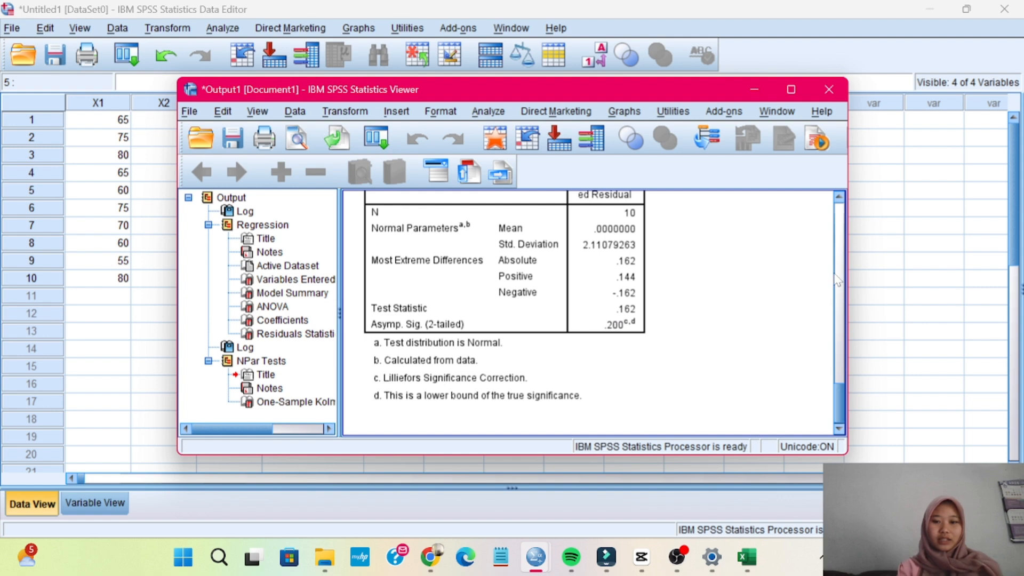
left_click(789, 88)
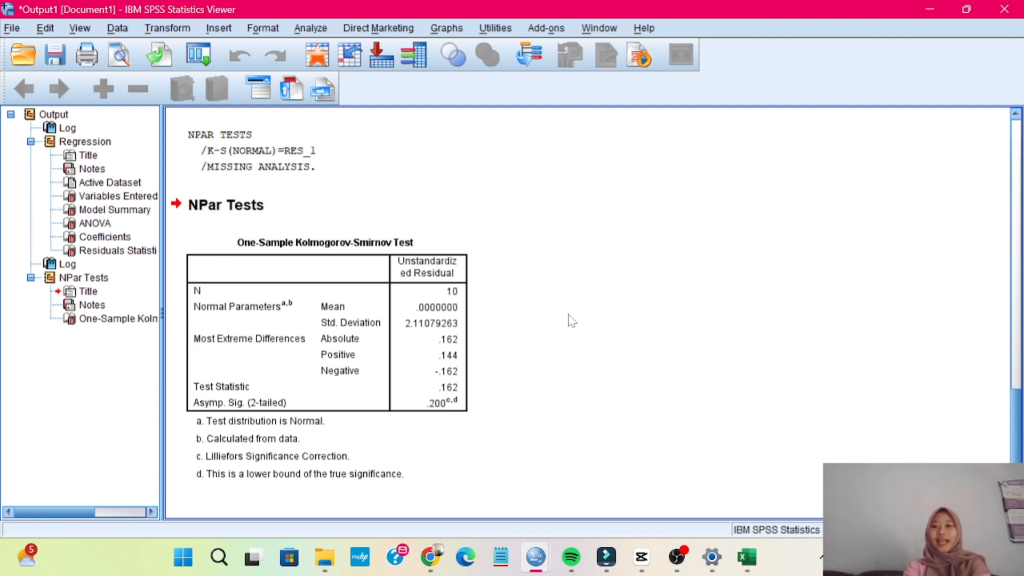
left_click(455, 376)
left_click(555, 411)
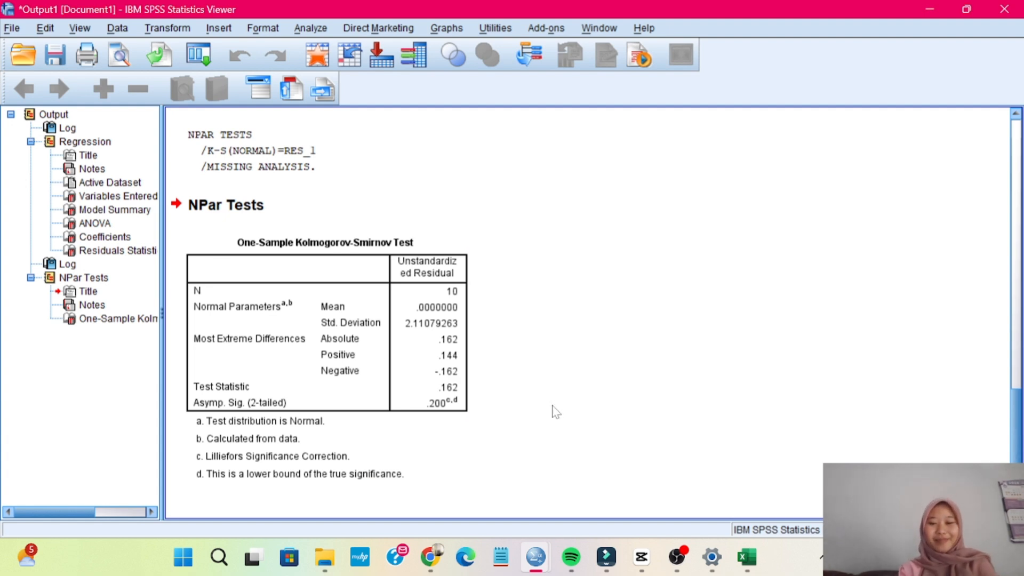
mouse_move(612, 553)
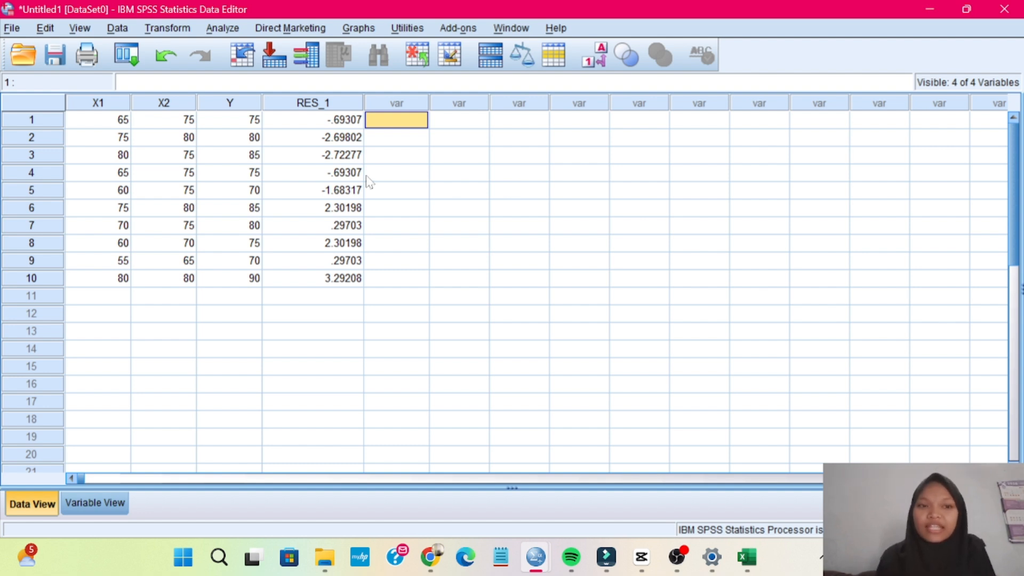
In a new linear regression of Vol Penjualan, enable collinearity diagnostics and the covariance matrix, and turn off Durbin-Watson
left_click(222, 30)
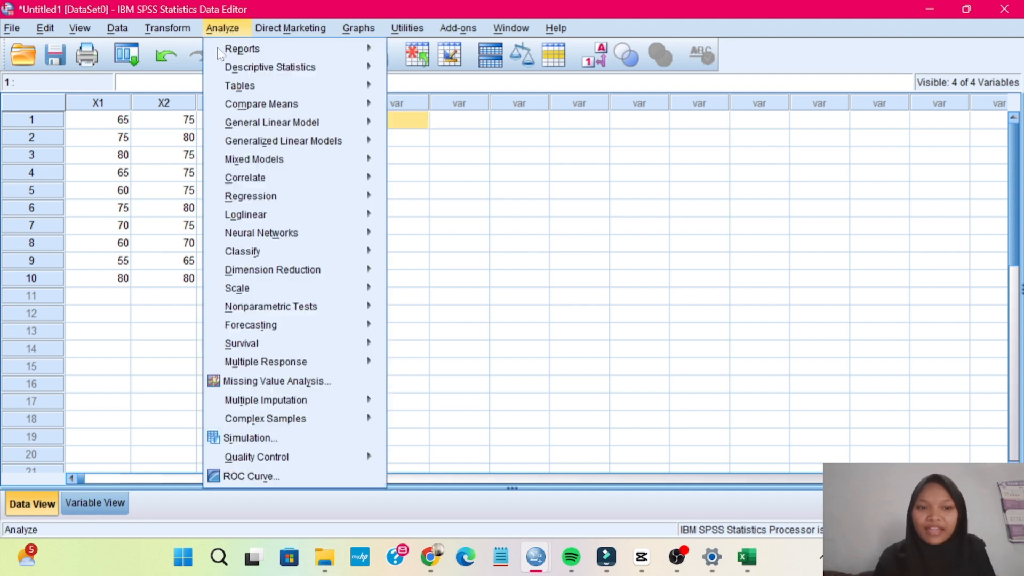
mouse_move(248, 200)
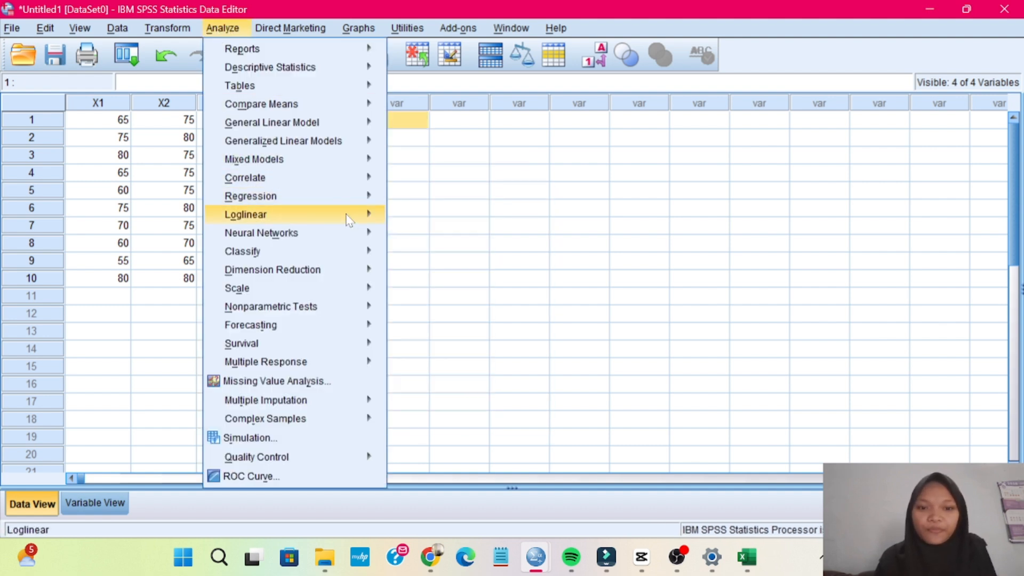
mouse_move(382, 195)
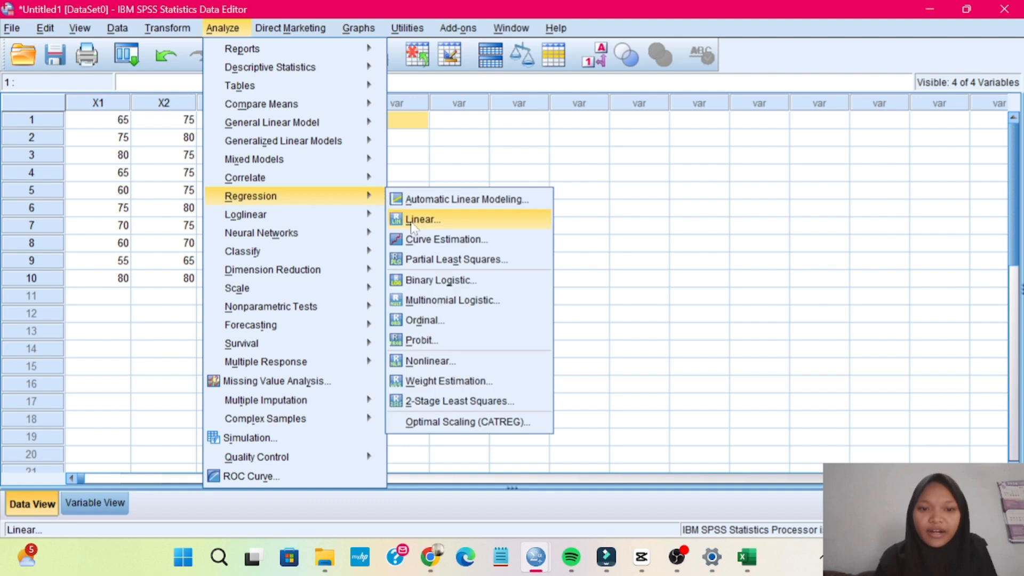
left_click(412, 222)
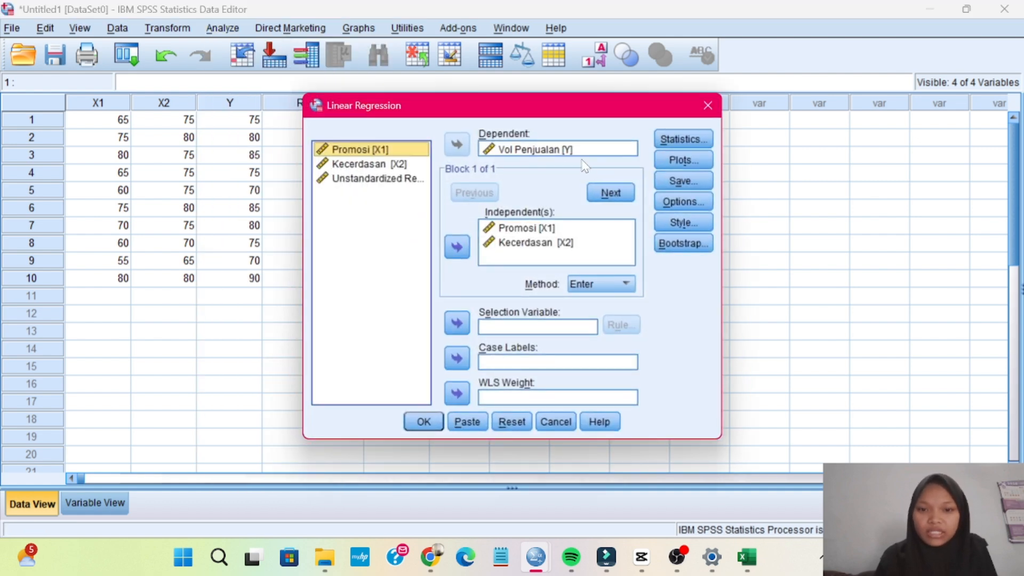
left_click(682, 140)
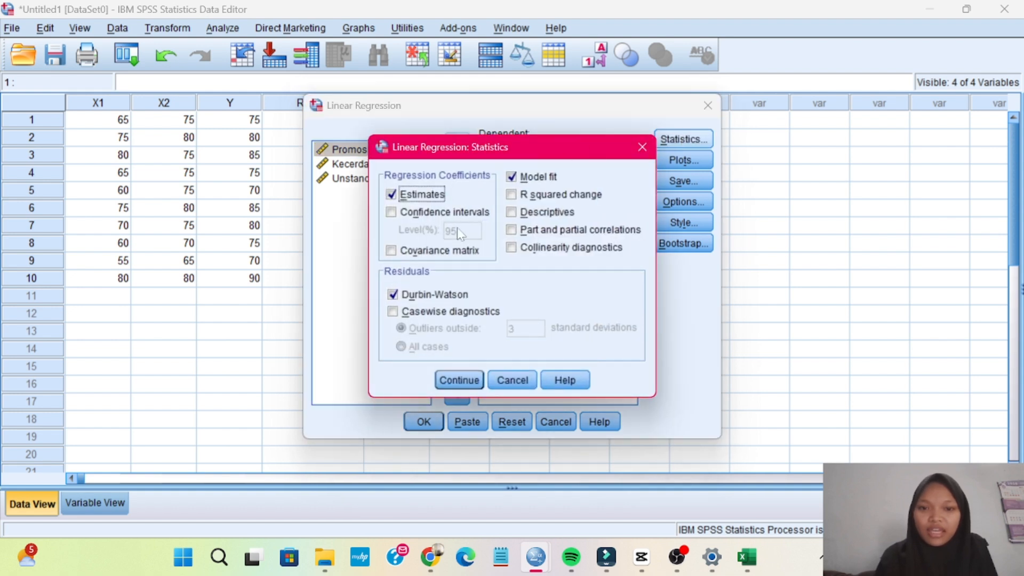
left_click(511, 248)
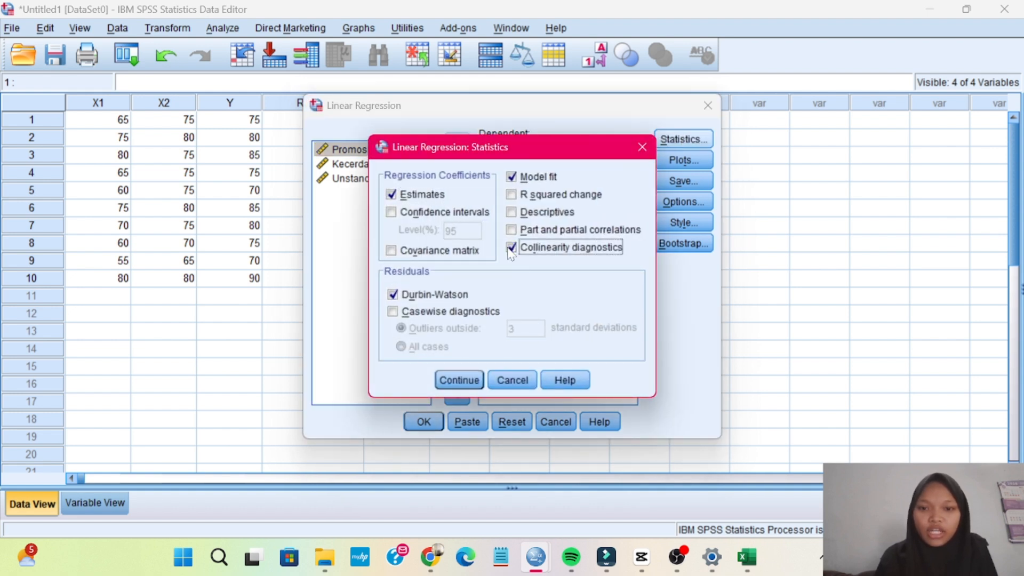
left_click(392, 251)
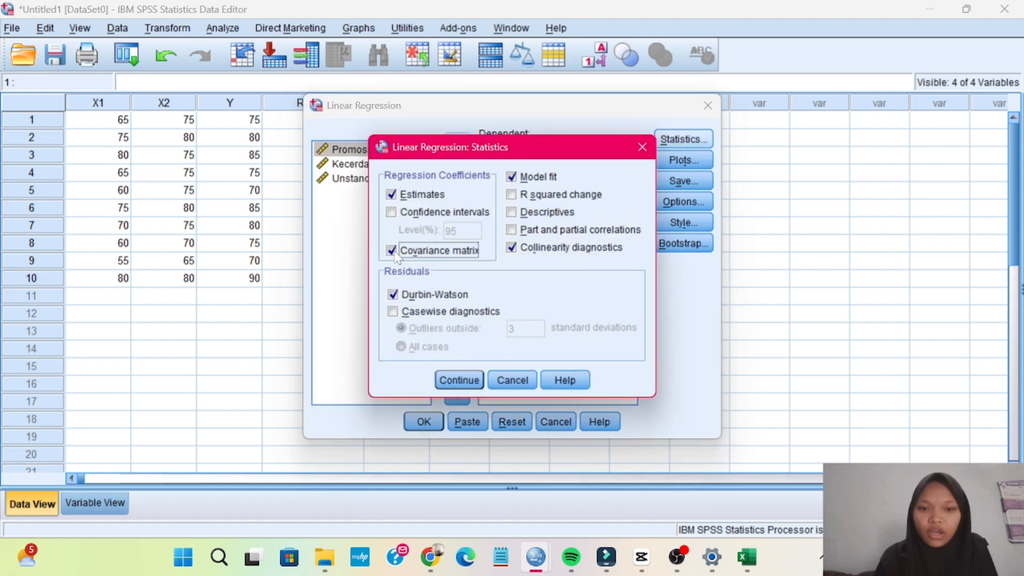
left_click(392, 295)
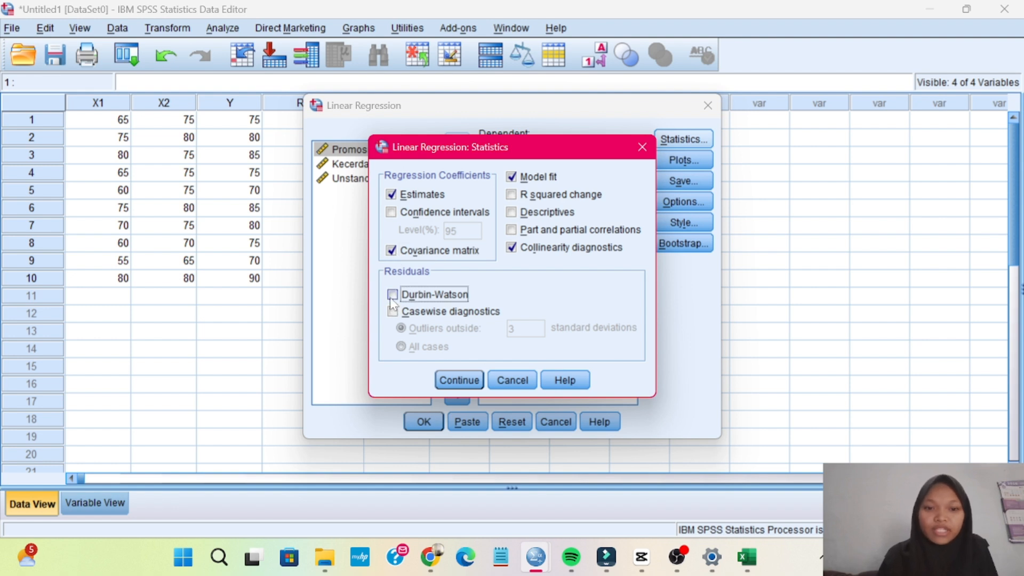
left_click(460, 380)
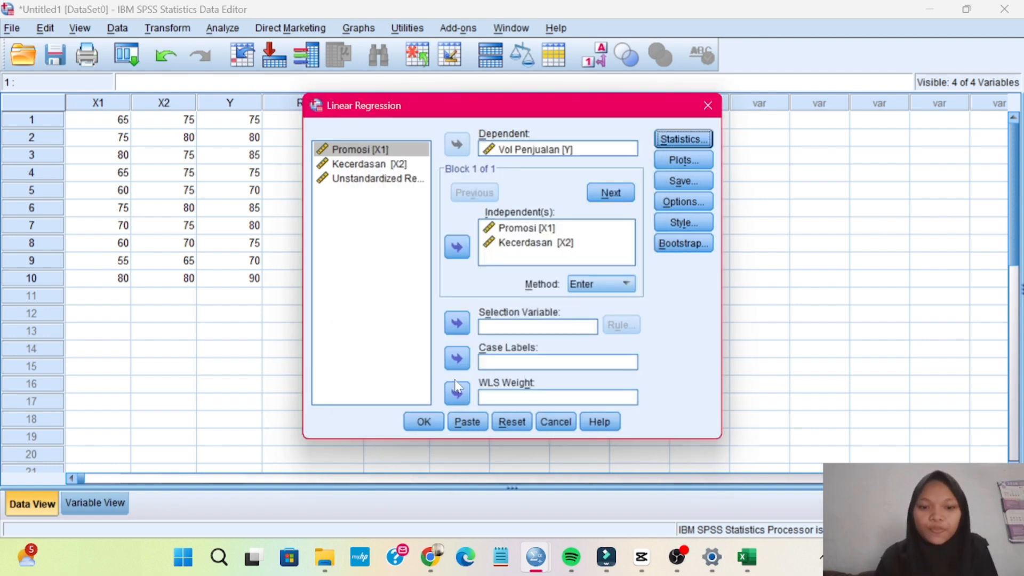
Run the regression and review the tolerance and VIF values in the Coefficients table
left_click(424, 423)
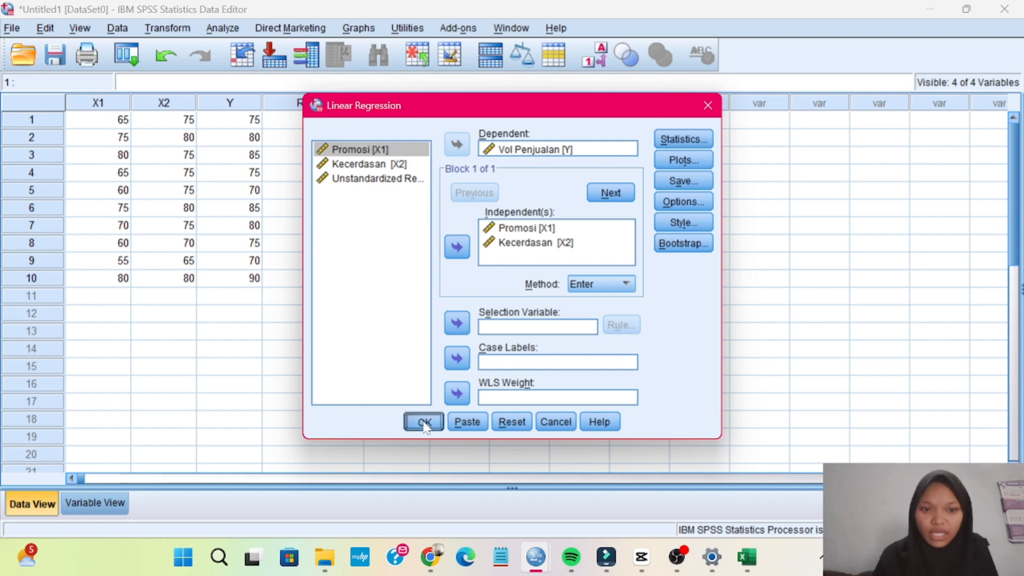
scroll(572, 355, "down", 10)
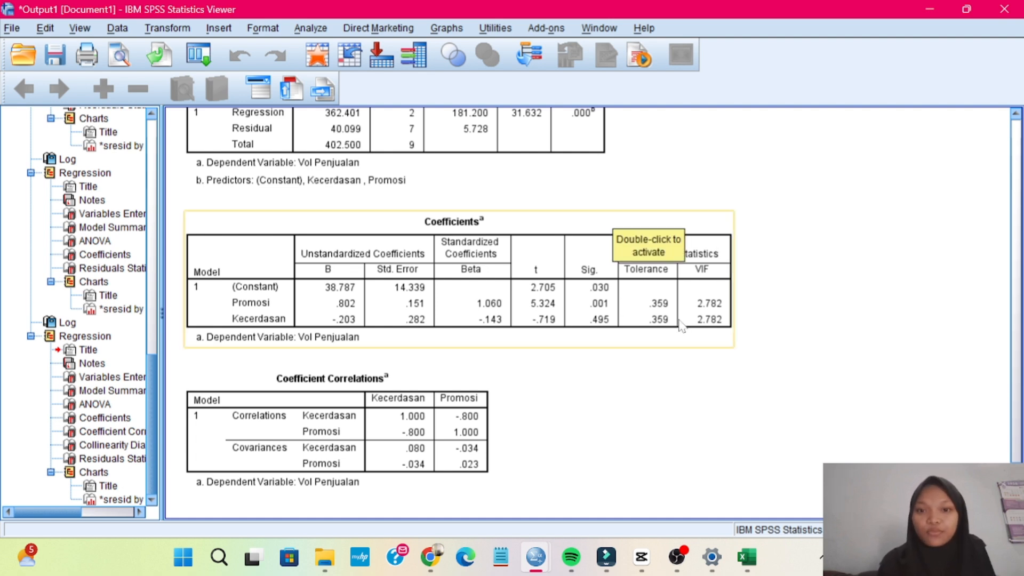
left_click(929, 8)
Rerun the linear regression of Vol Penjualan on Promosi and Kecerdasan with the Durbin-Watson residual statistic enabled
left_click(218, 31)
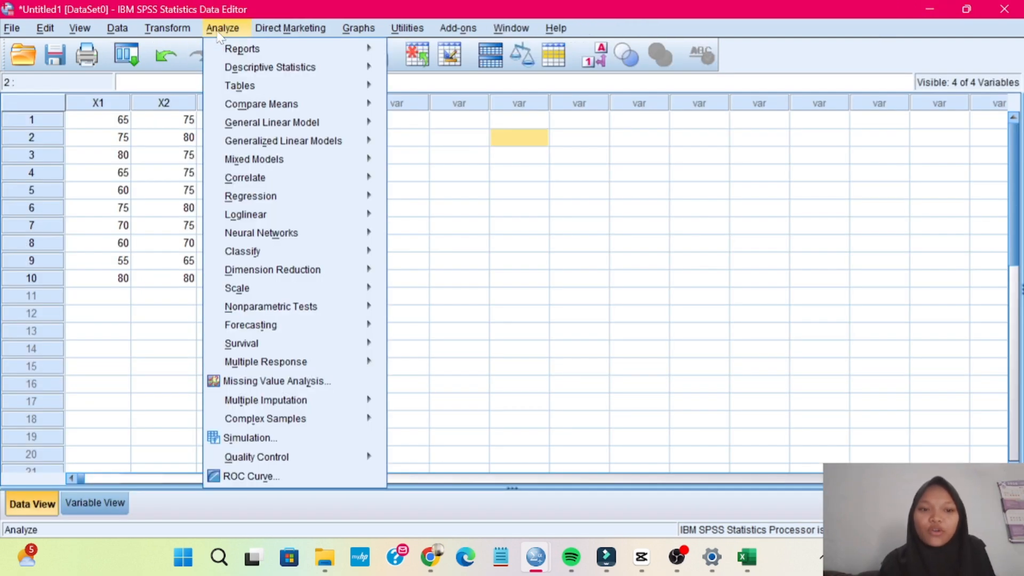
mouse_move(251, 197)
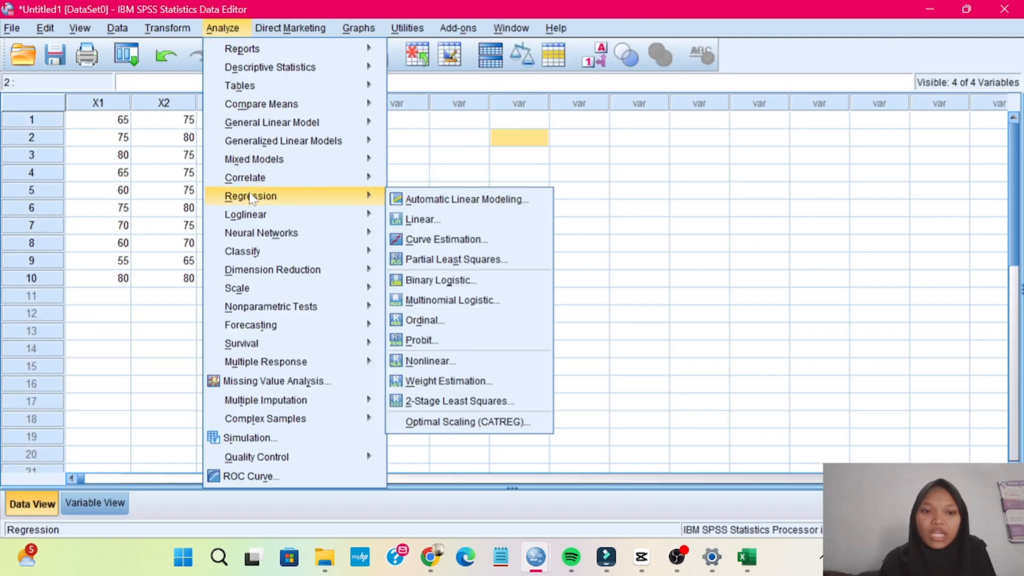
left_click(407, 219)
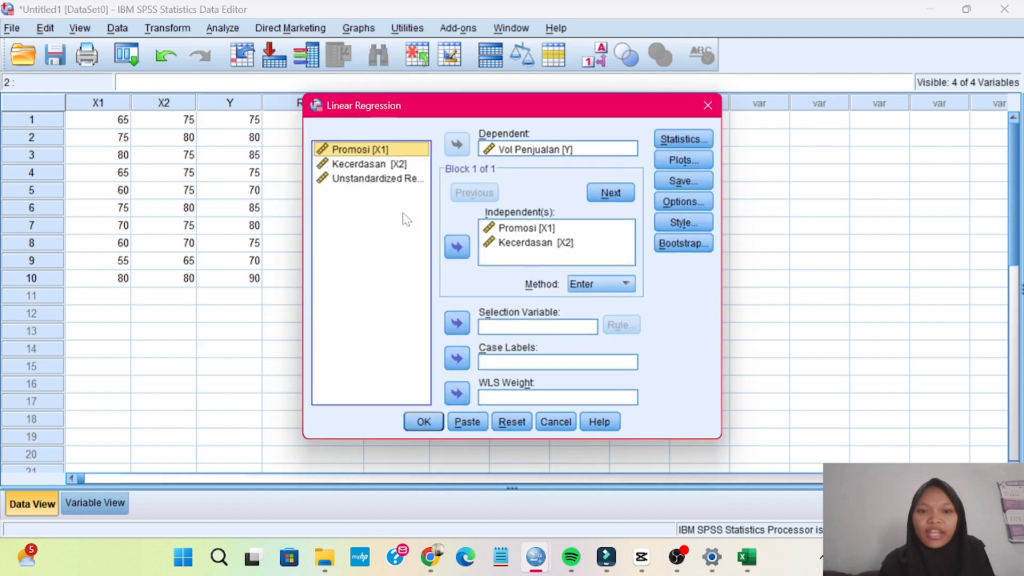
left_click(688, 137)
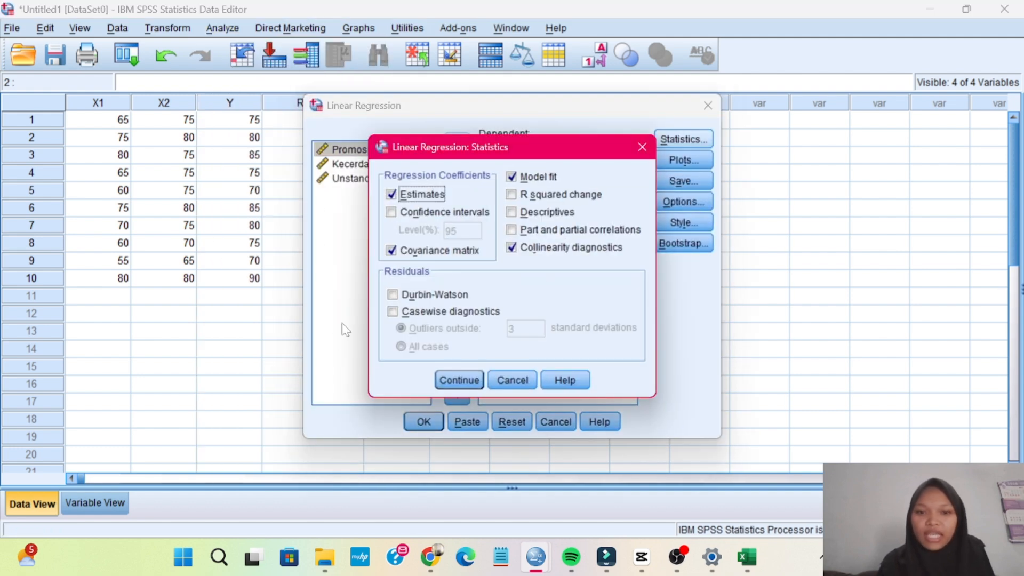
left_click(392, 295)
left_click(458, 382)
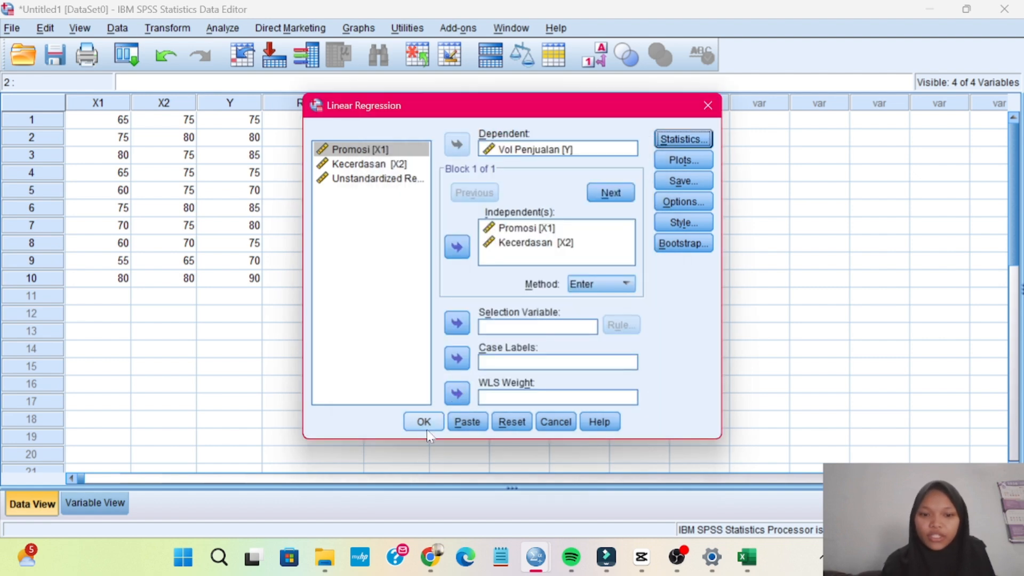
left_click(426, 429)
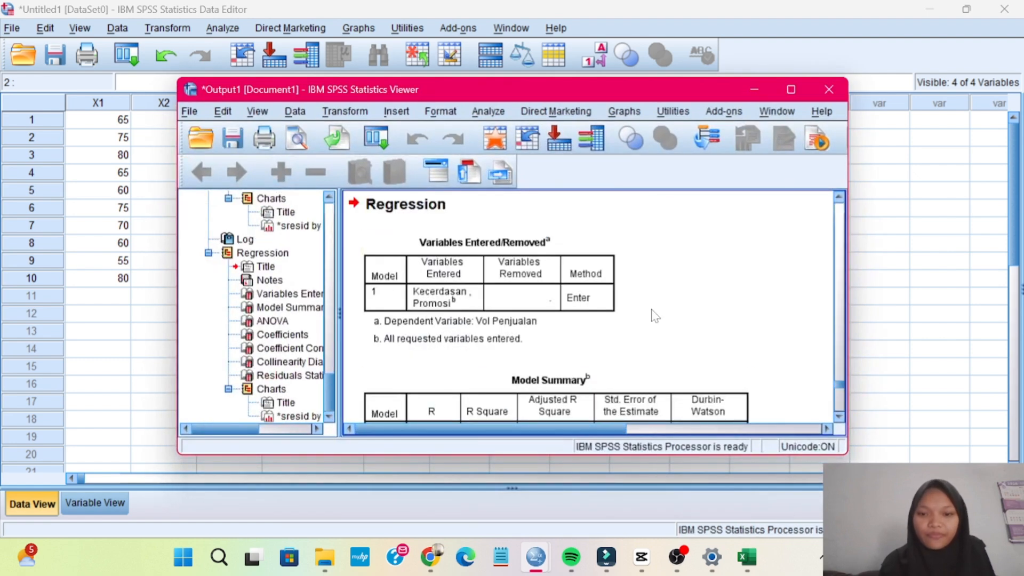
Review the Durbin-Watson statistic in the Model Summary and switch to Chrome to consult the 5% Durbin-Watson table
scroll(655, 315, "down", 2)
scroll(688, 373, "down", 2)
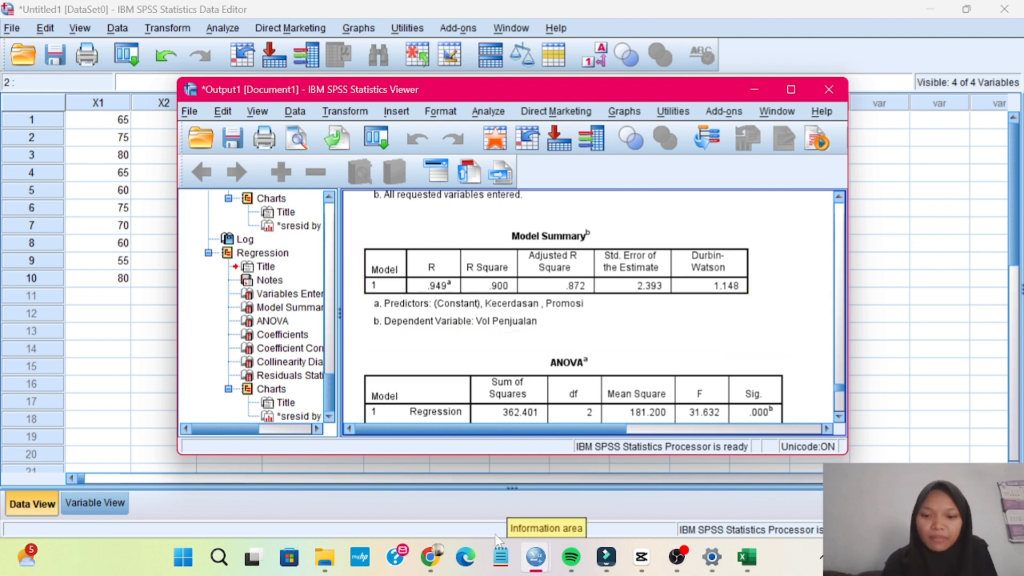
mouse_move(430, 557)
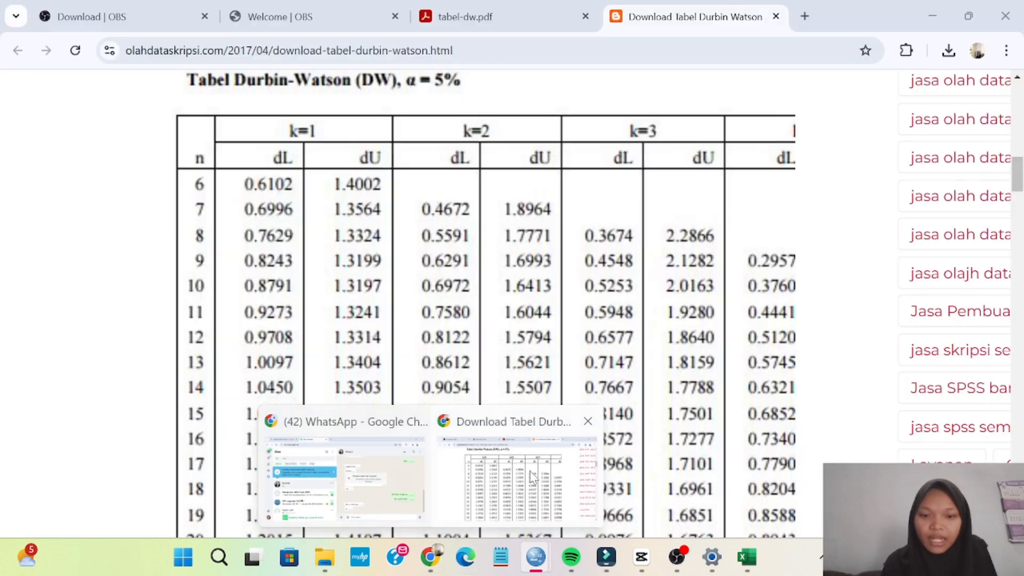
left_click(531, 477)
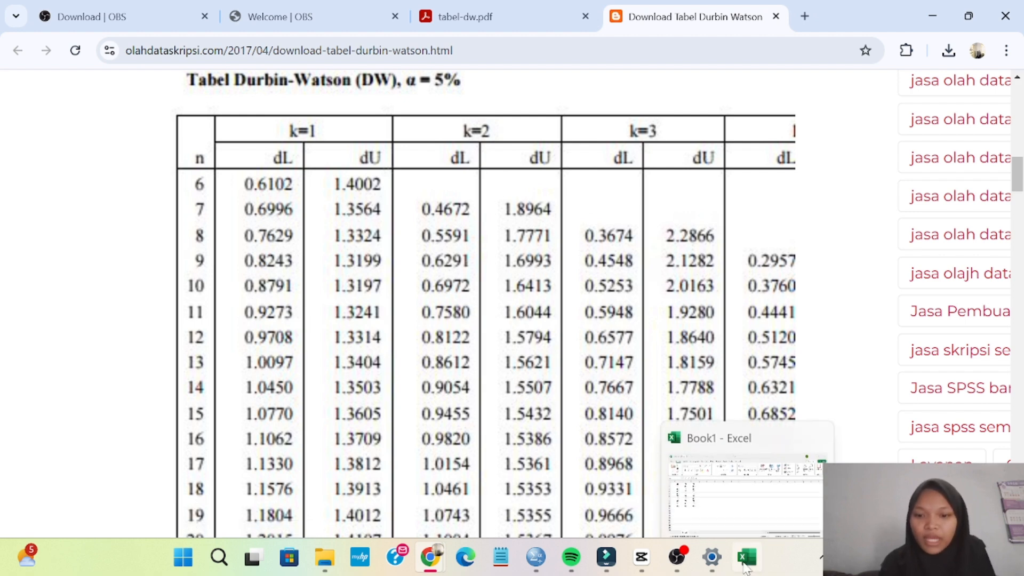
Switch to the Book1 workbook in Excel to check the number of observations in the source data
left_click(745, 558)
key("alt+Tab")
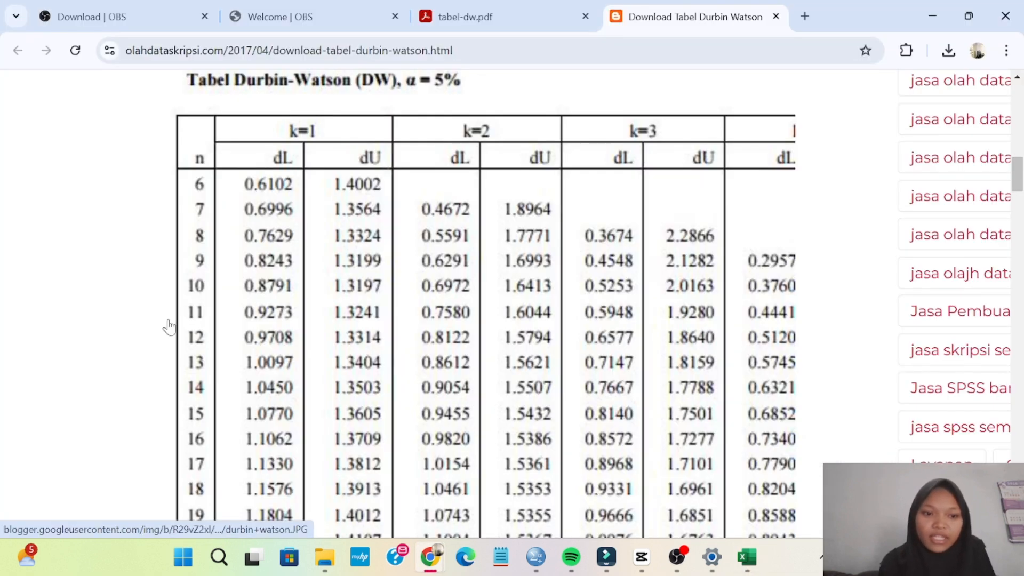
mouse_move(752, 560)
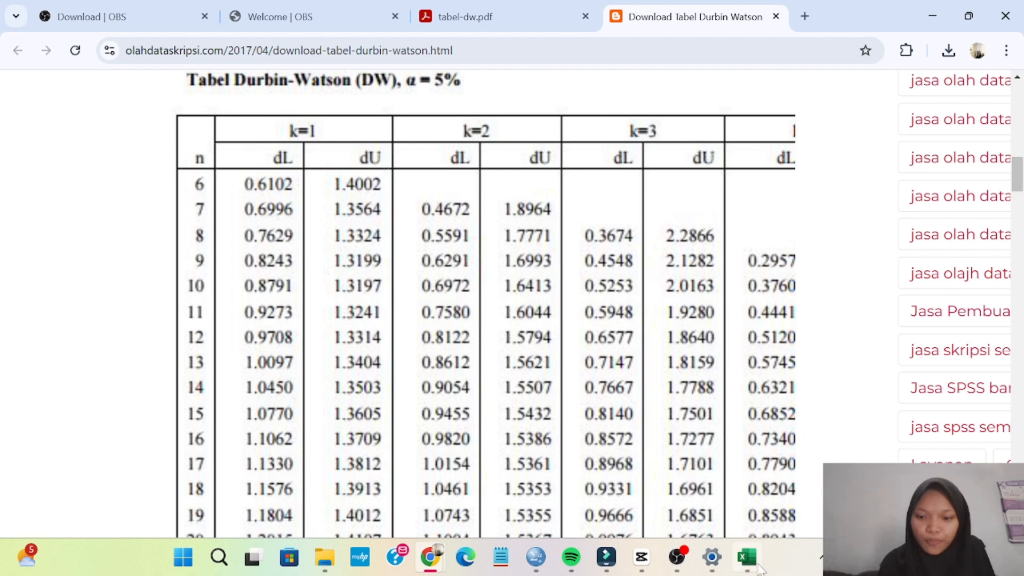
left_click(744, 482)
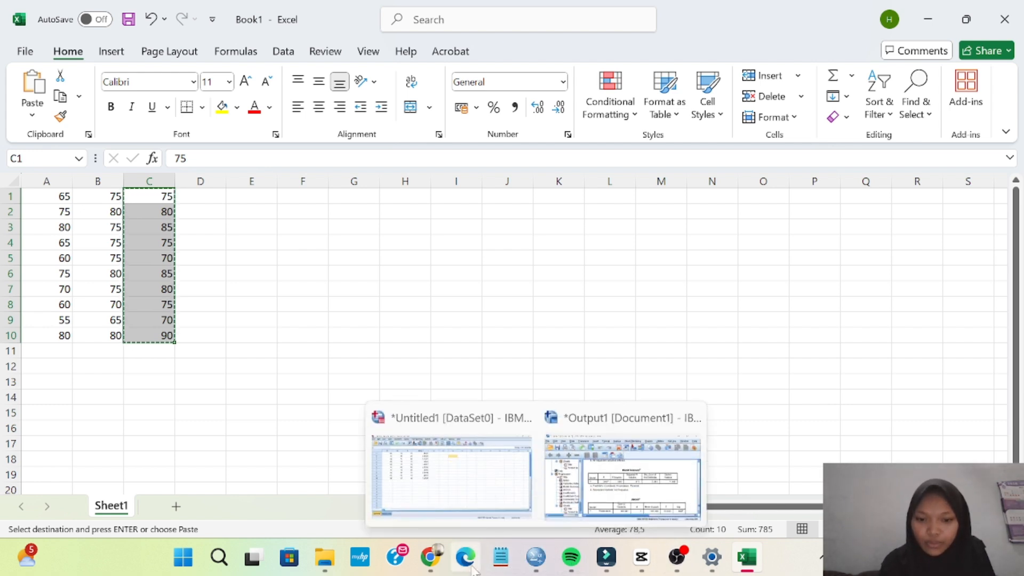
Return to the Durbin-Watson table in Chrome and bring up the SPSS output to compare its Durbin-Watson statistic with the critical values
mouse_move(431, 557)
left_click(493, 529)
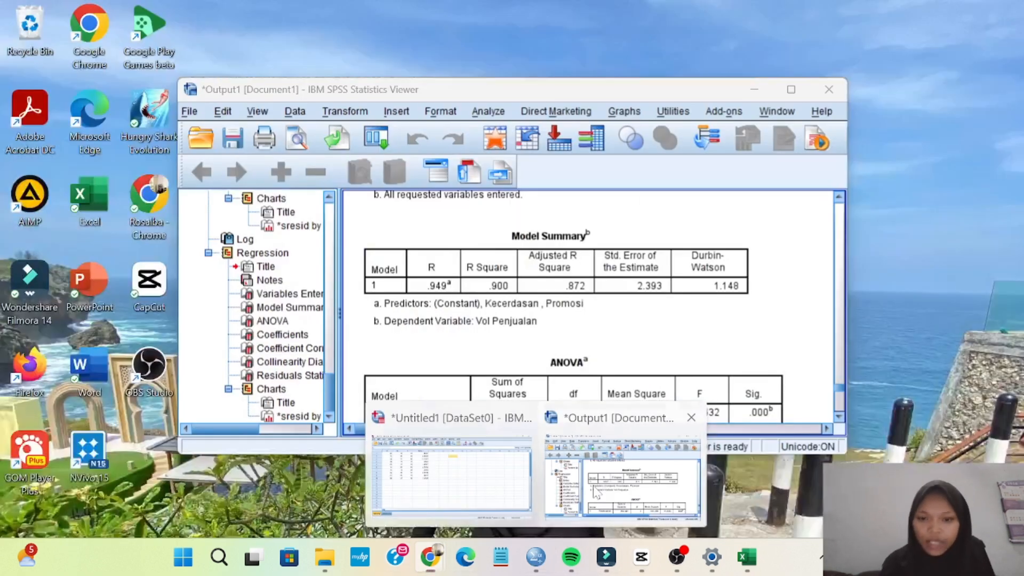
left_click(601, 472)
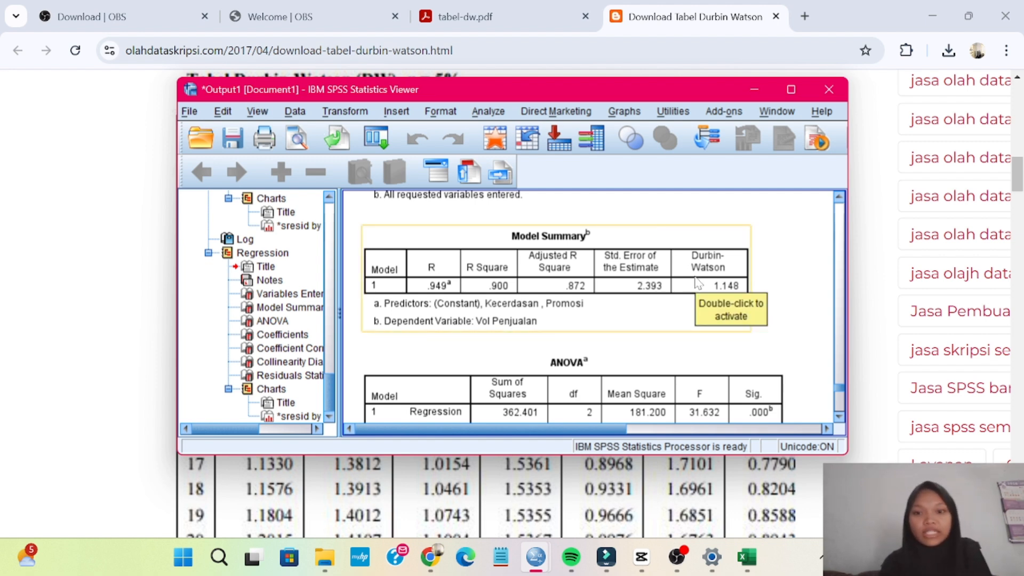
Minimize the output window and return to the data sheet in the SPSS Data Editor
left_click(754, 91)
left_click(388, 385)
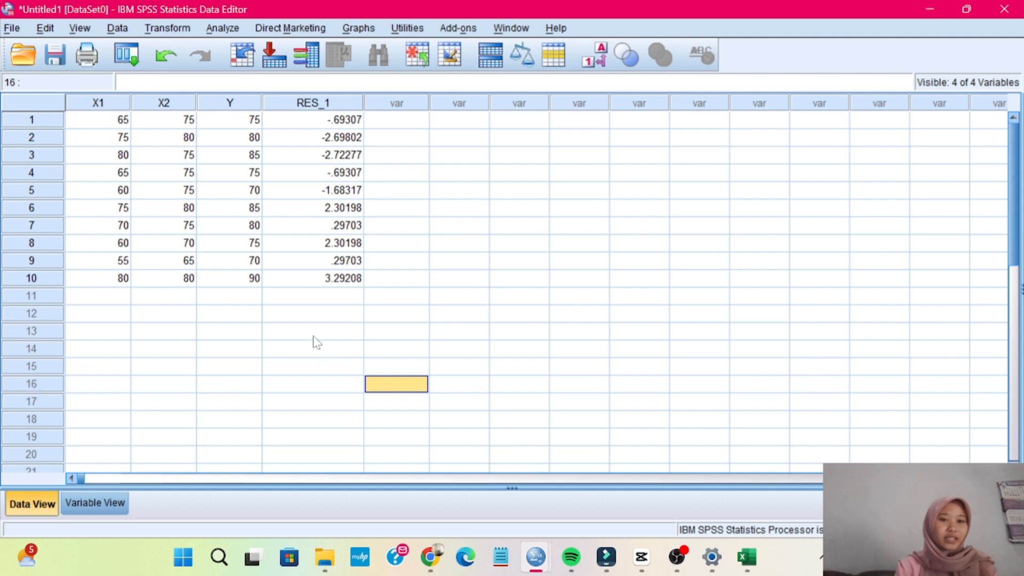
left_click(451, 314)
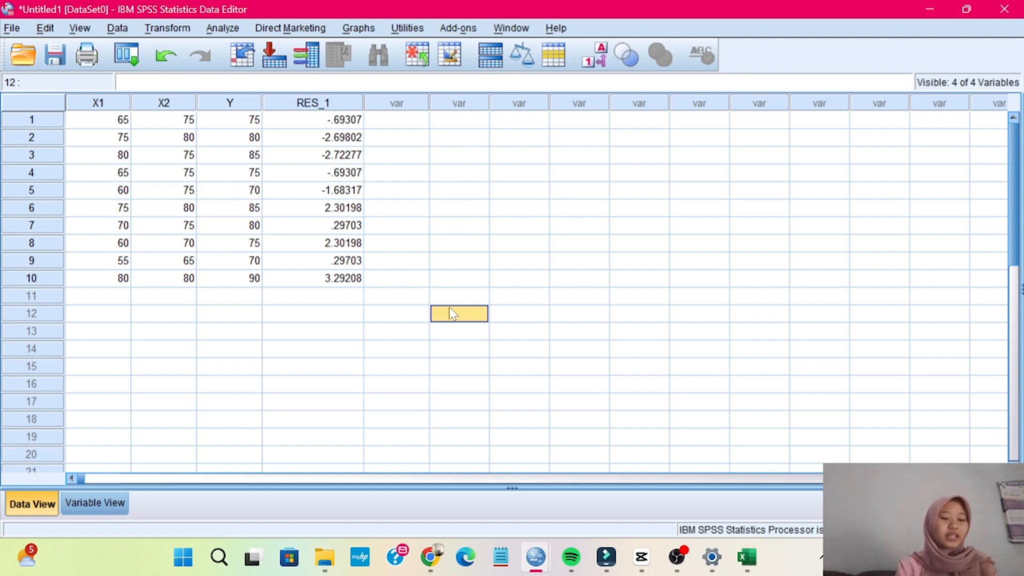
Run a linear regression of Vol Penjualan on Promosi and Kecerdasan with a scatter plot of *SRESID on Y against *ZPRED on X
left_click(222, 28)
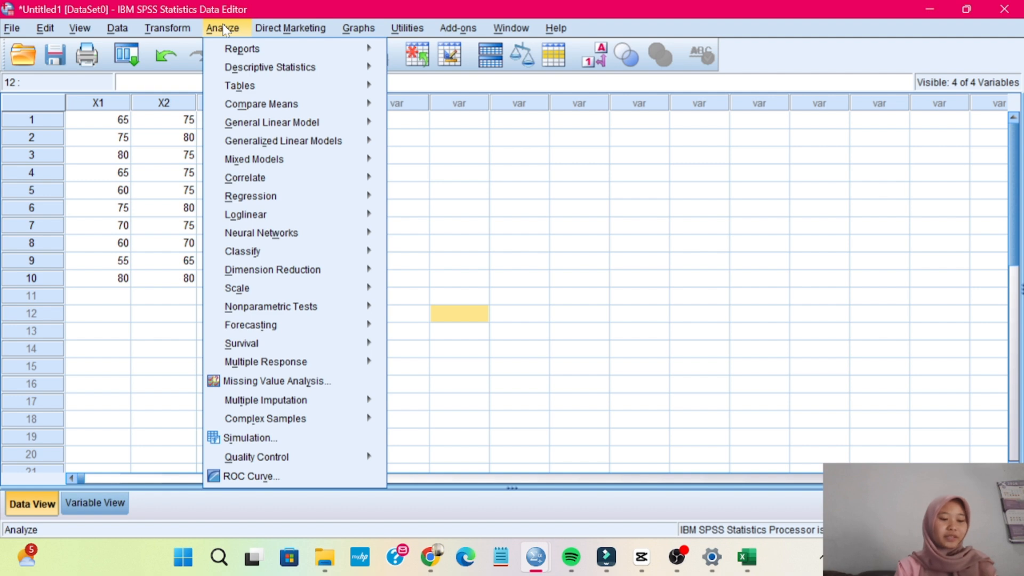
mouse_move(273, 202)
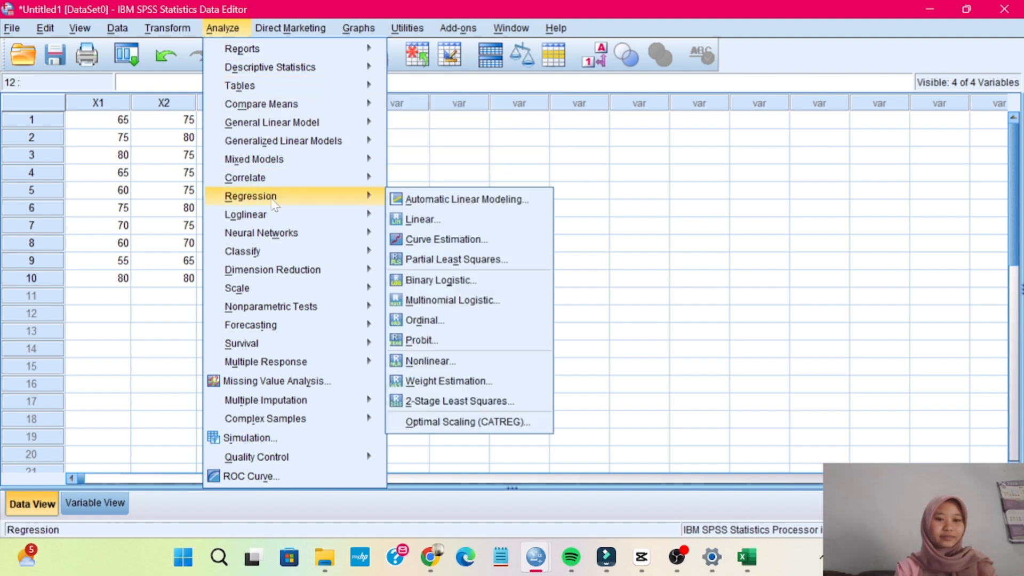
left_click(411, 224)
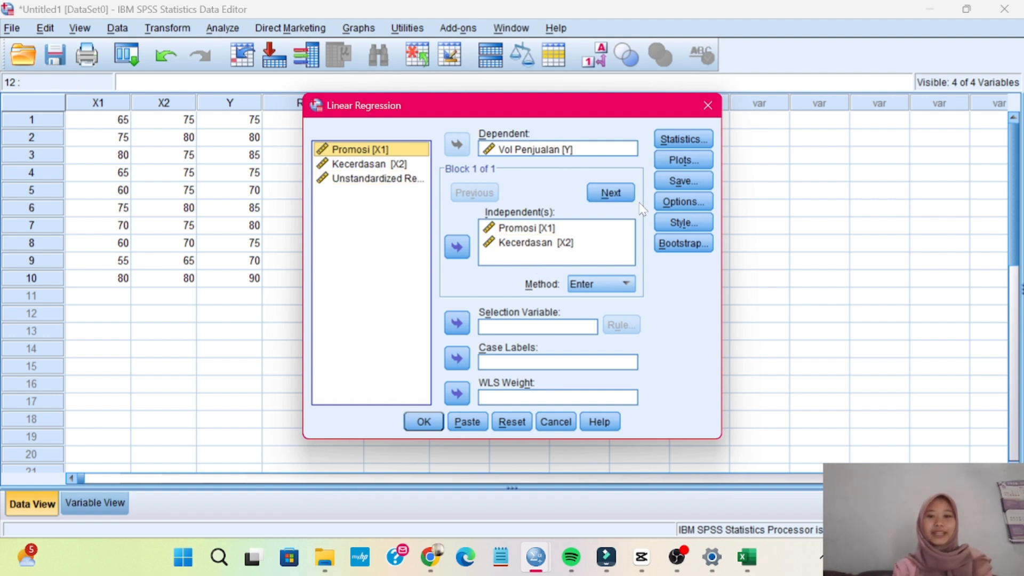
left_click(683, 161)
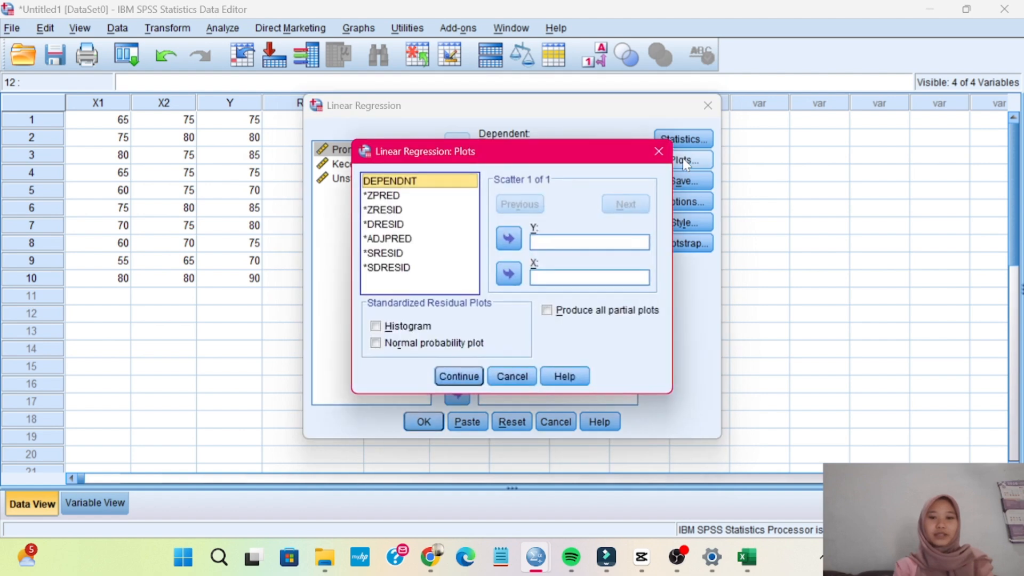
left_click(382, 254)
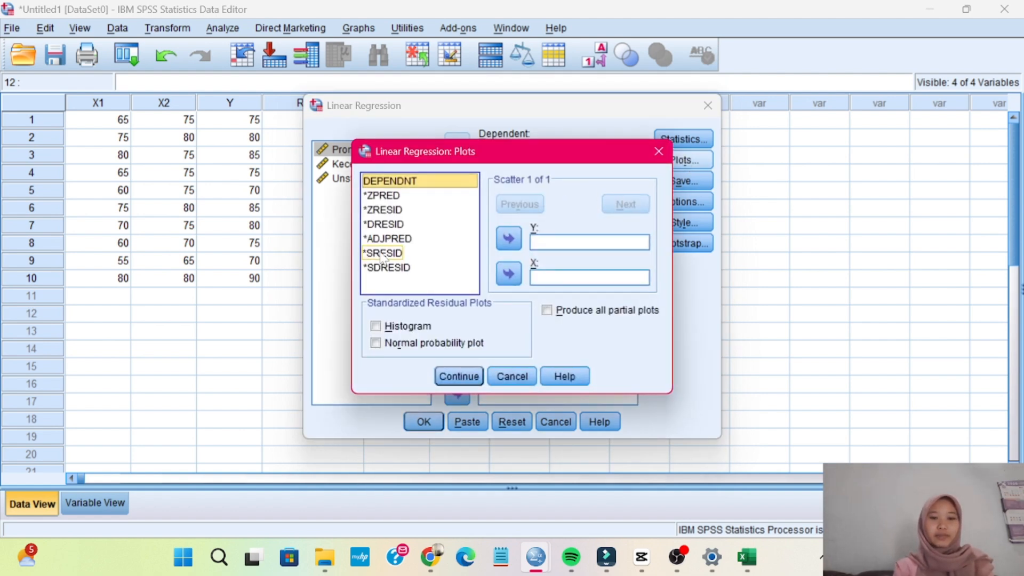
left_click_drag(381, 254, 549, 248)
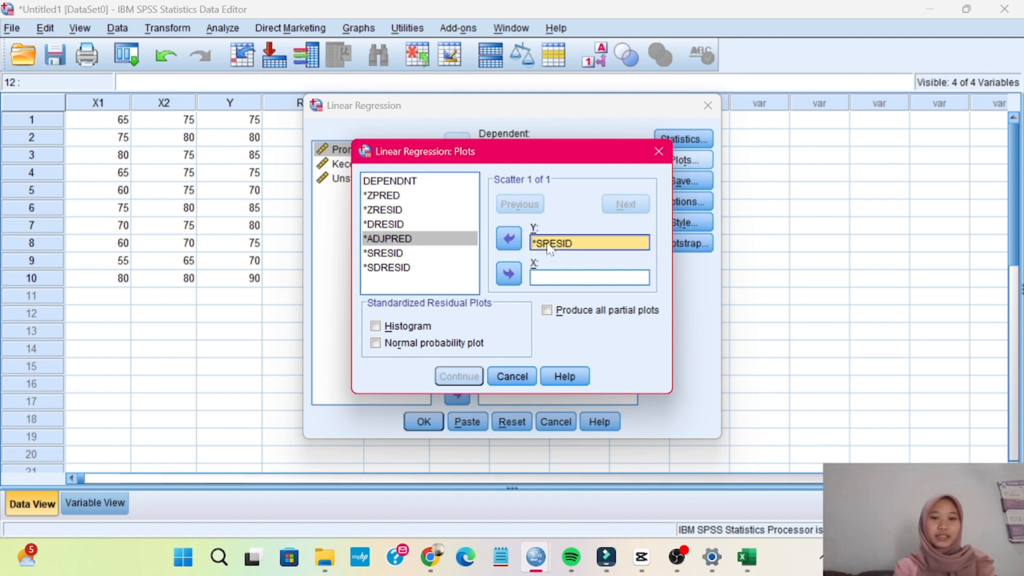
left_click(395, 202)
left_click_drag(395, 201, 538, 279)
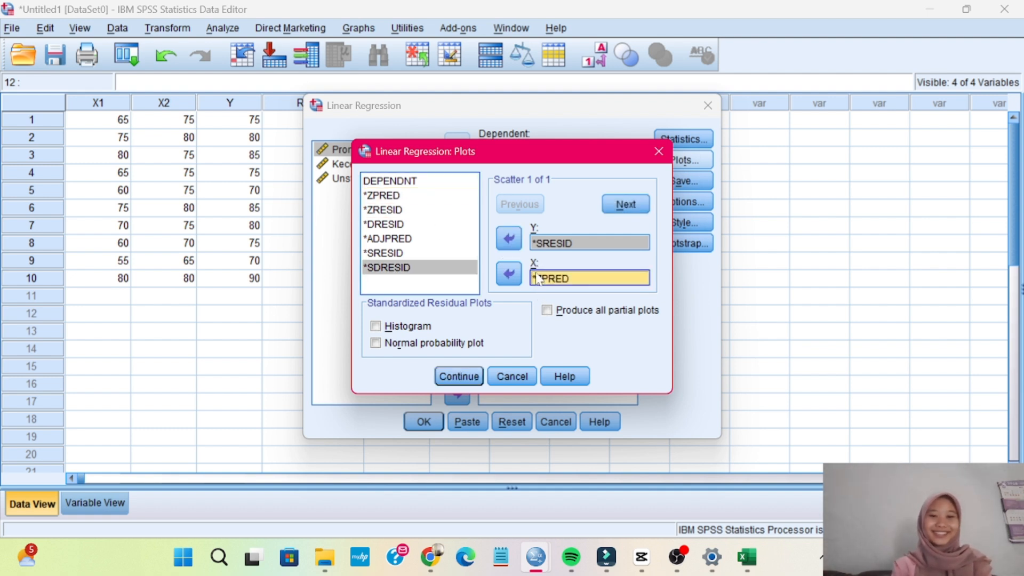
left_click(442, 377)
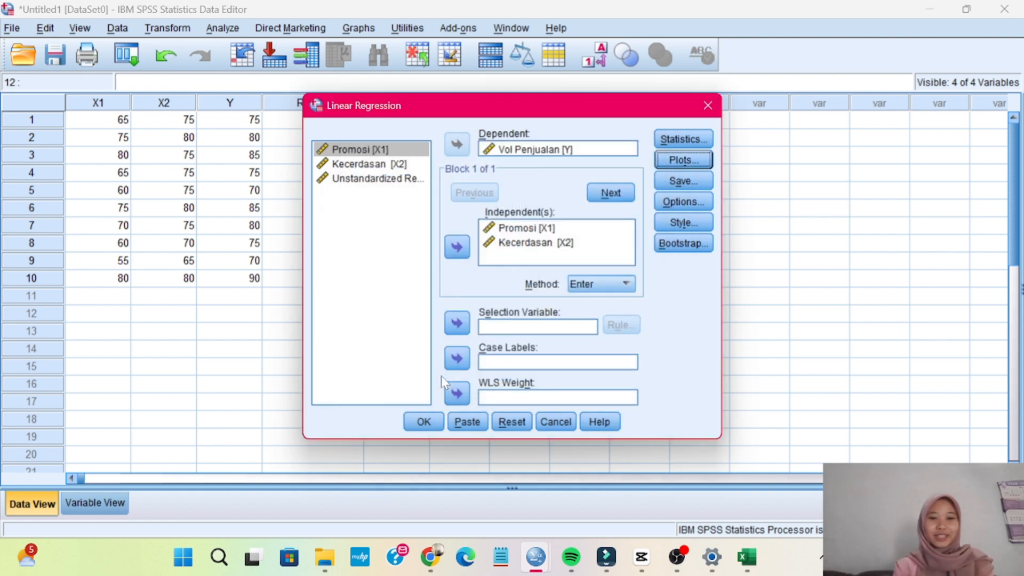
left_click(424, 423)
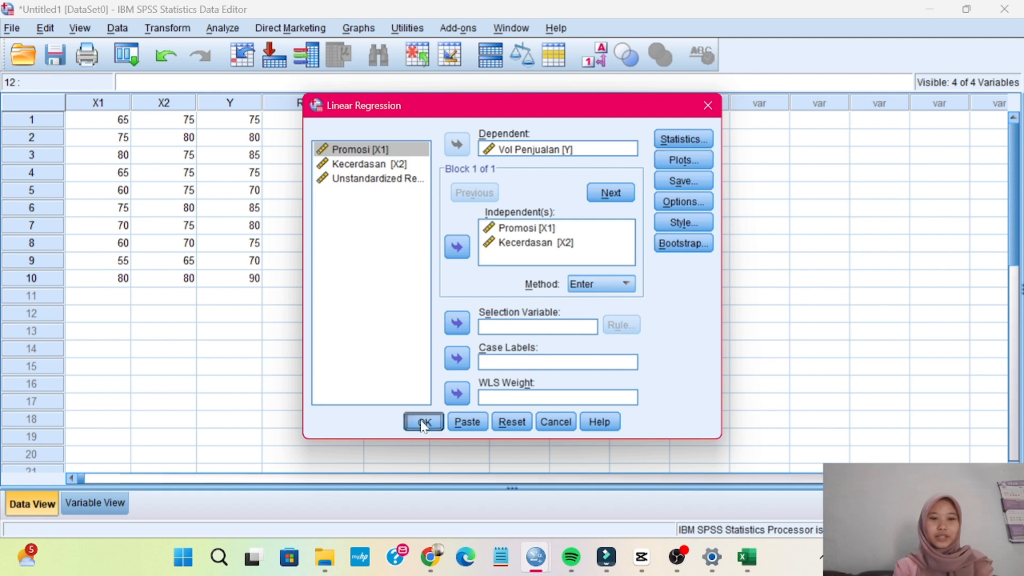